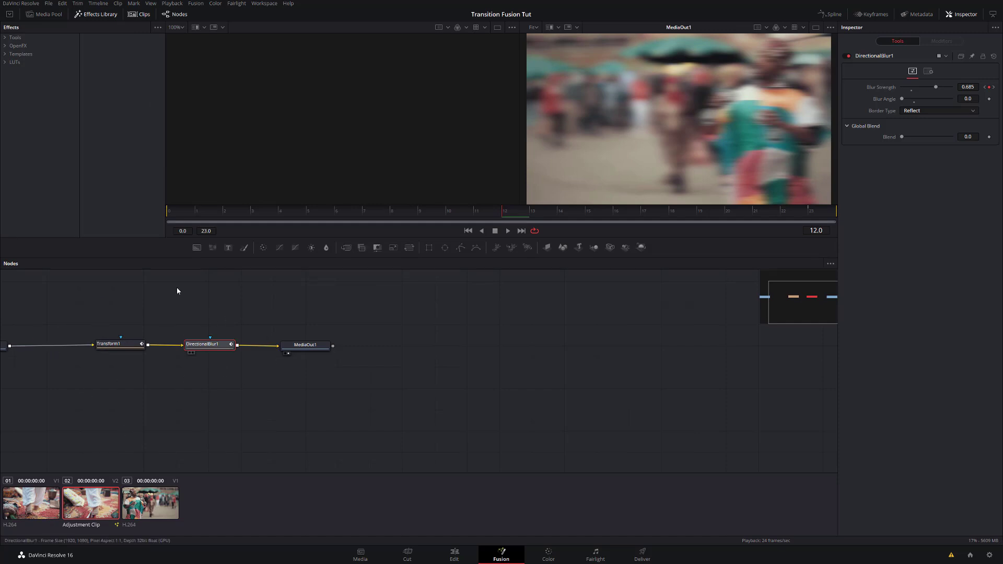
Hide the clip thumbnails and bring the whole node chain from MediaIn1 to MediaOut1 into view.
click(144, 14)
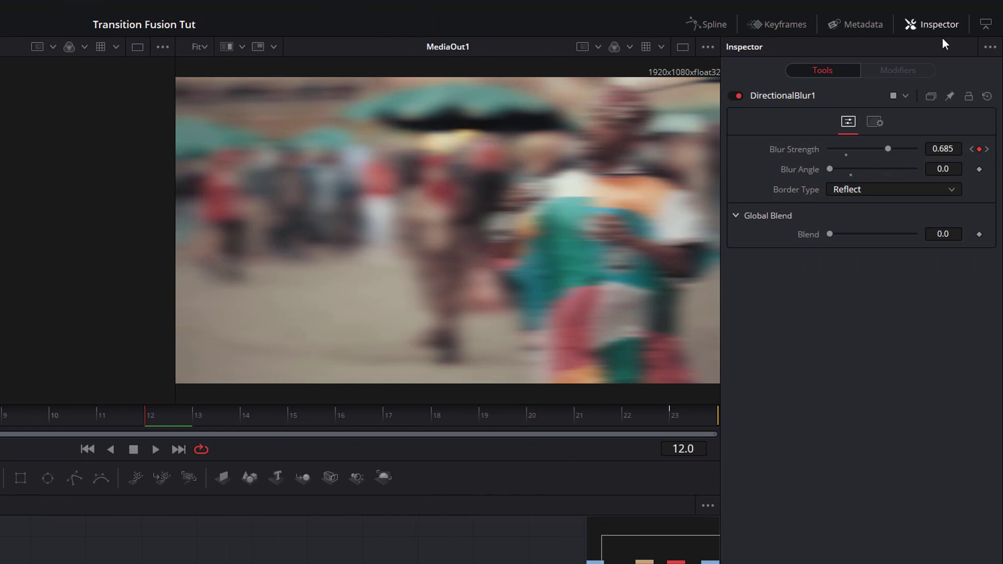
click(940, 25)
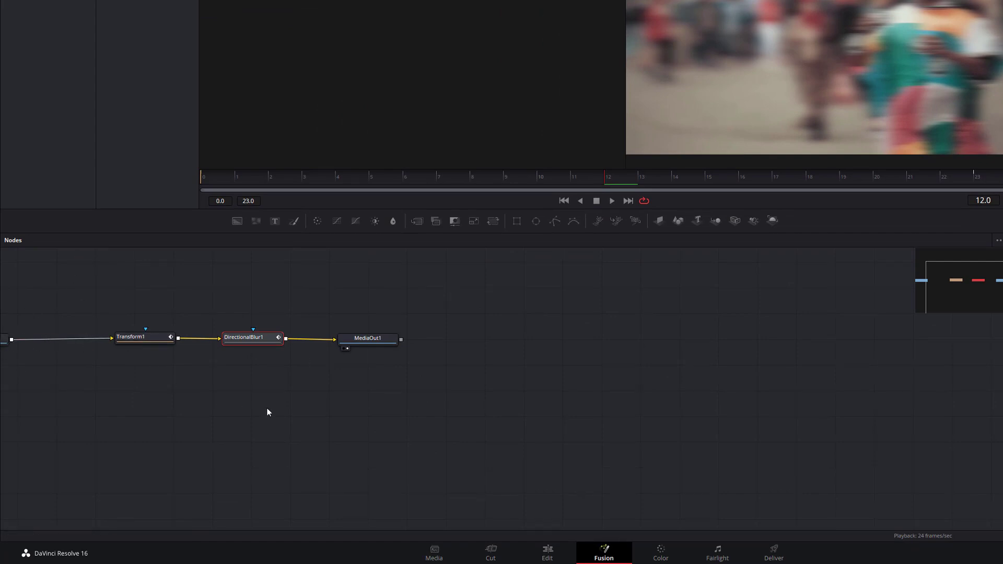
drag(116, 389, 273, 394)
drag(131, 374, 184, 383)
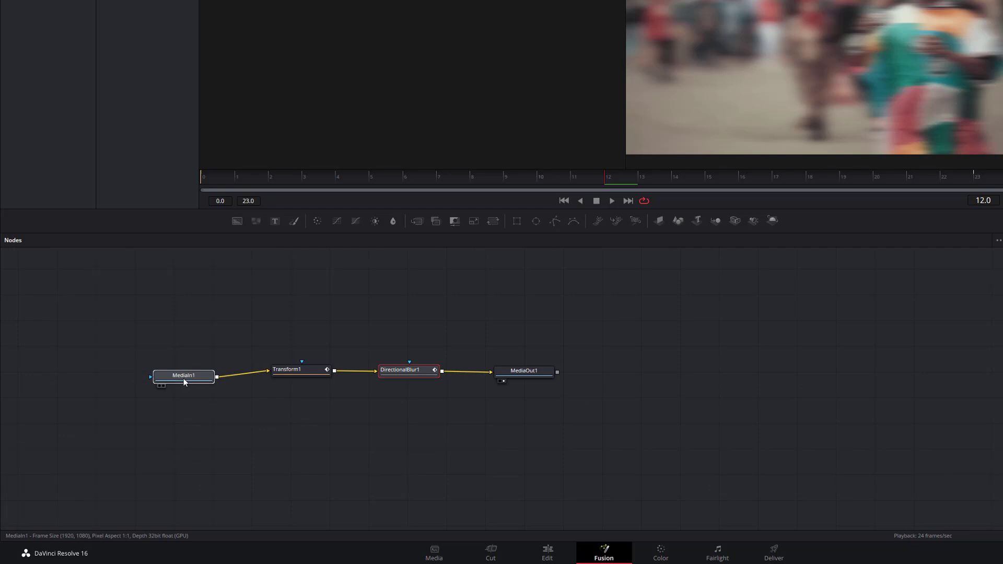
scroll(360, 418, right, 3)
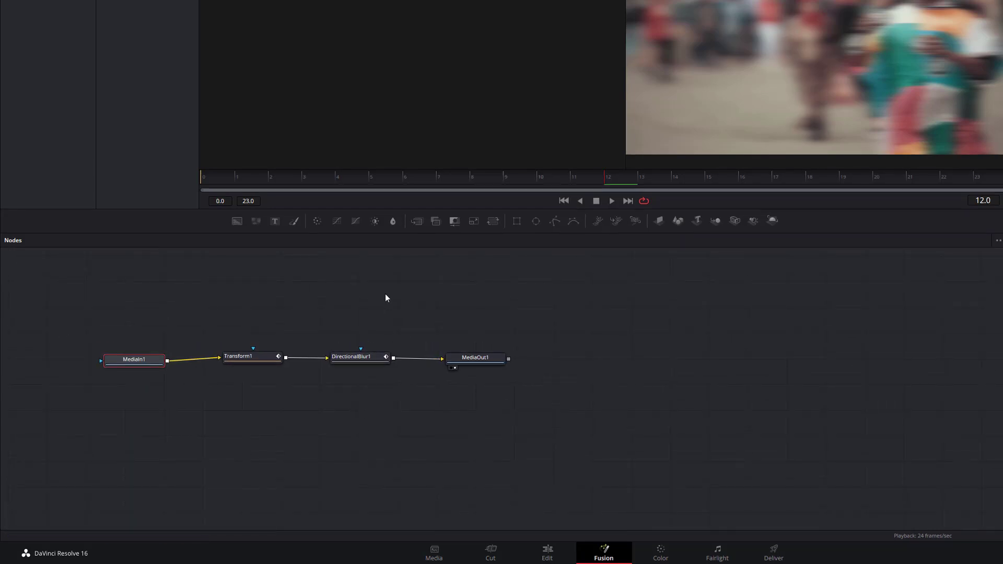
Play the existing blurred slide transition in the viewer and stop it near the start.
key(space)
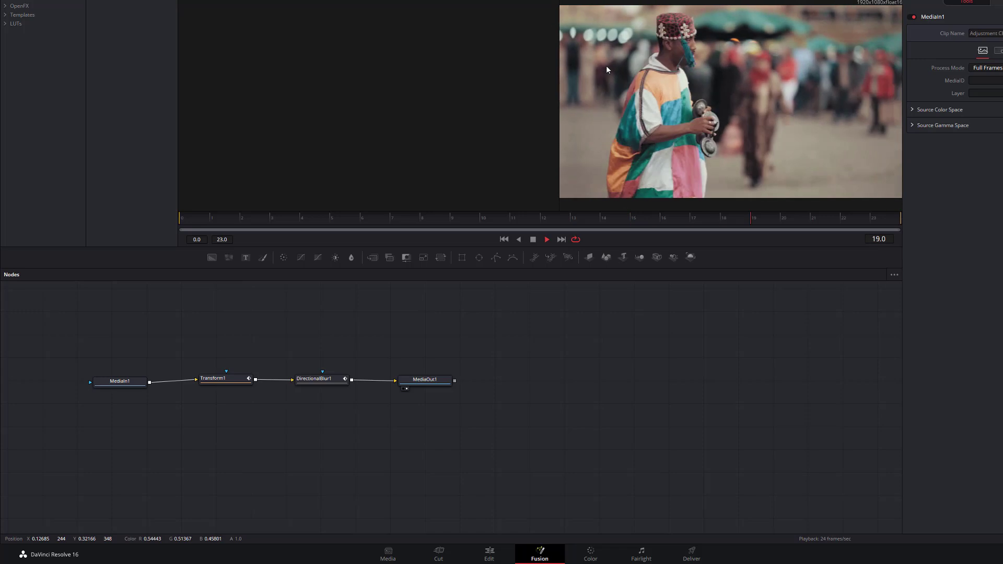
key(space)
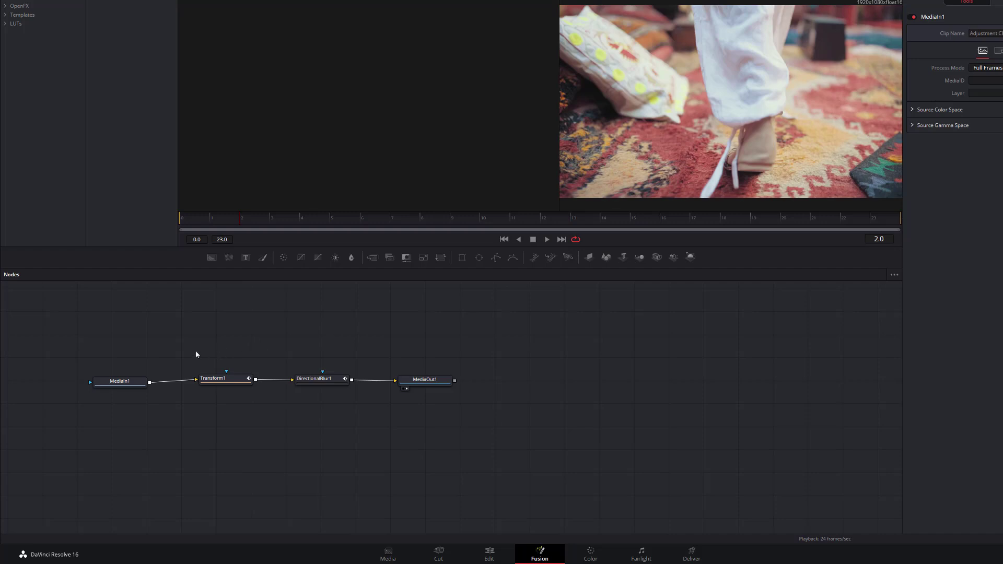
Duplicate the Transform1 and DirectionalBlur1 nodes together and place the copies as a second row above the originals.
drag(177, 341, 365, 421)
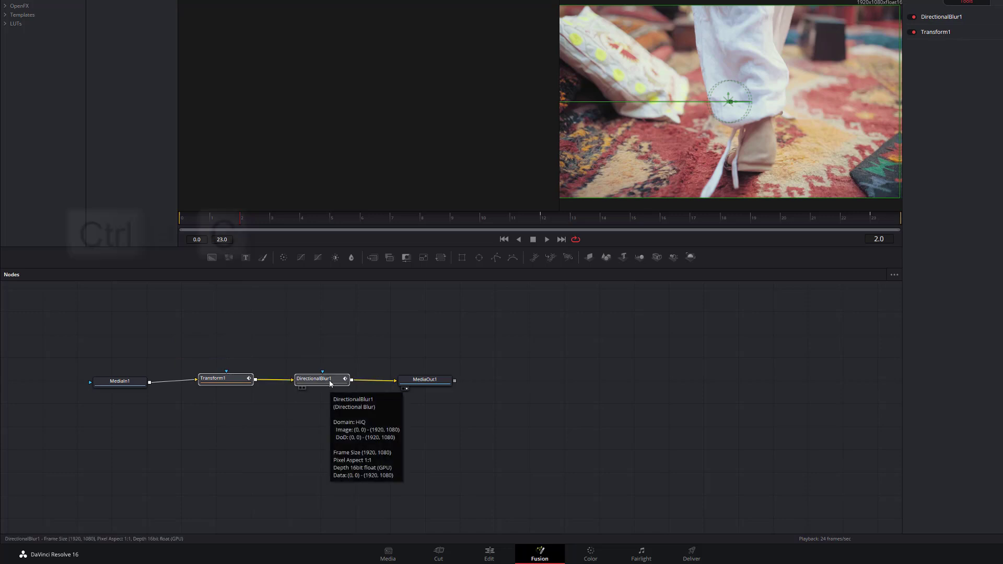
key(ctrl+c)
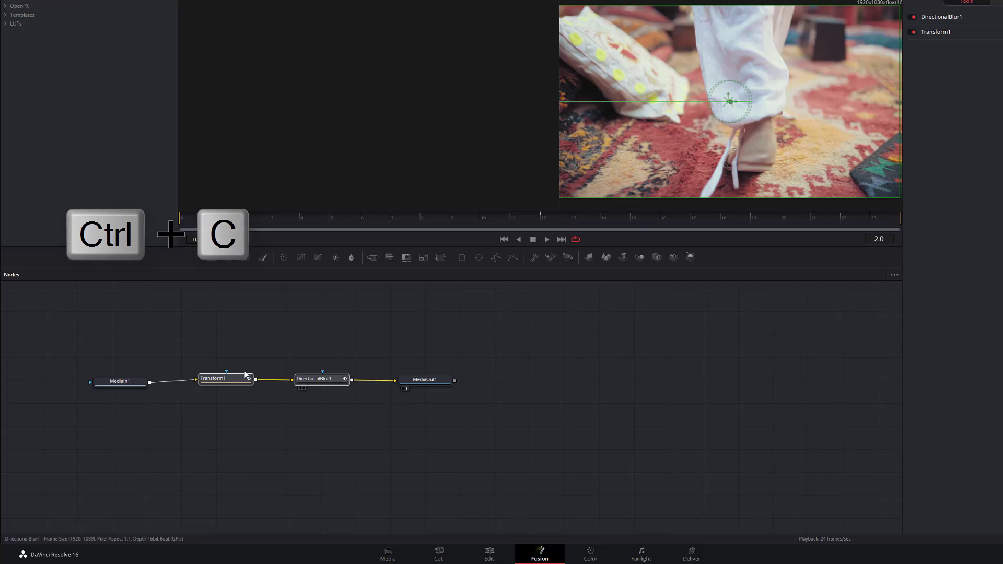
click(180, 330)
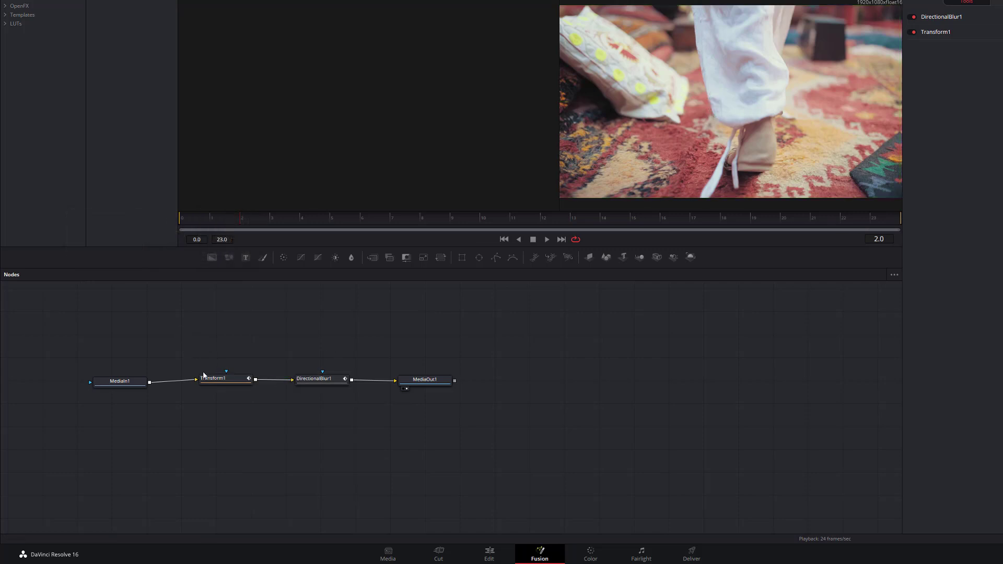
key(ctrl+v)
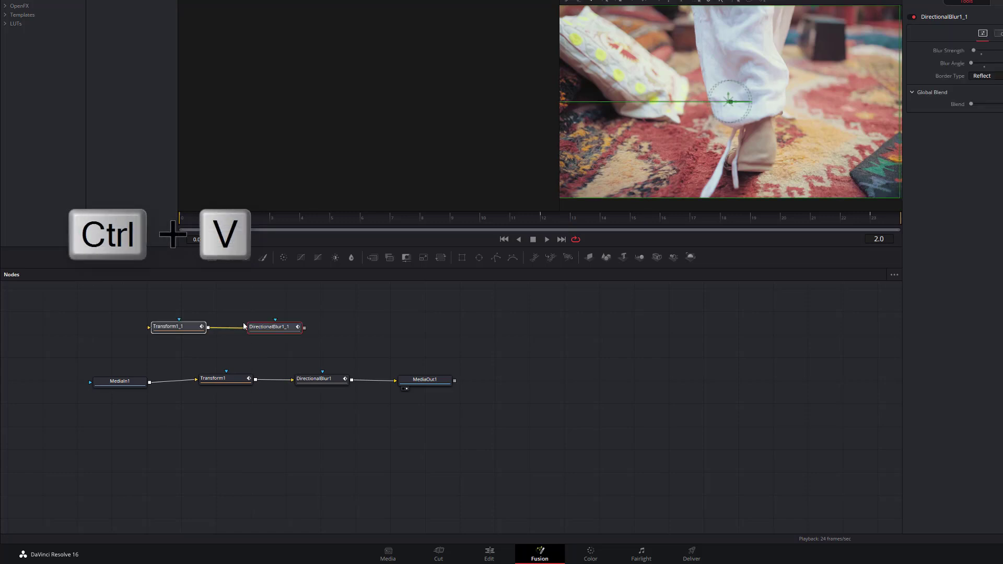
drag(262, 332, 299, 338)
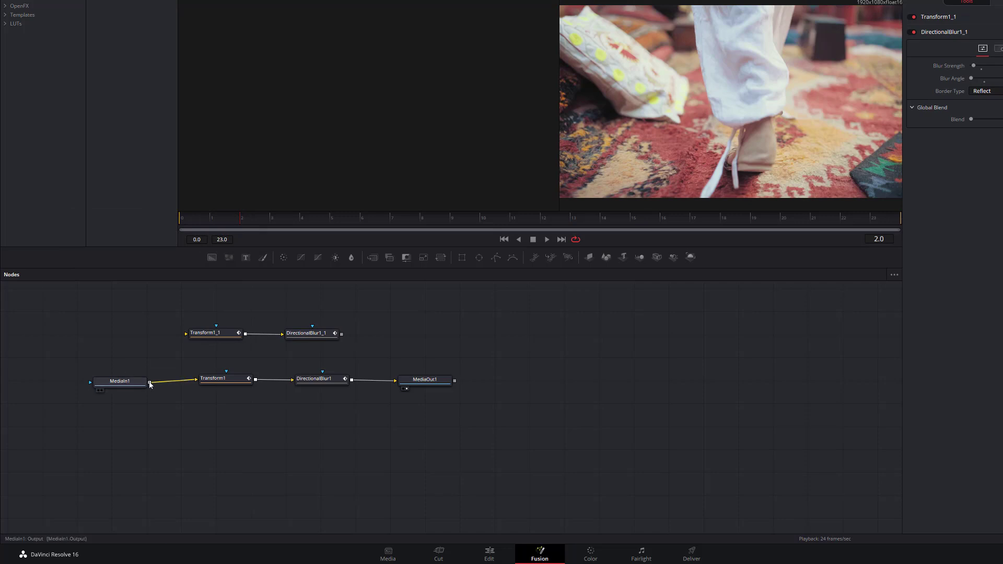
Connect MediaIn1's output to Transform1_1 and move MediaIn1 up between the two node branches.
drag(150, 384, 186, 337)
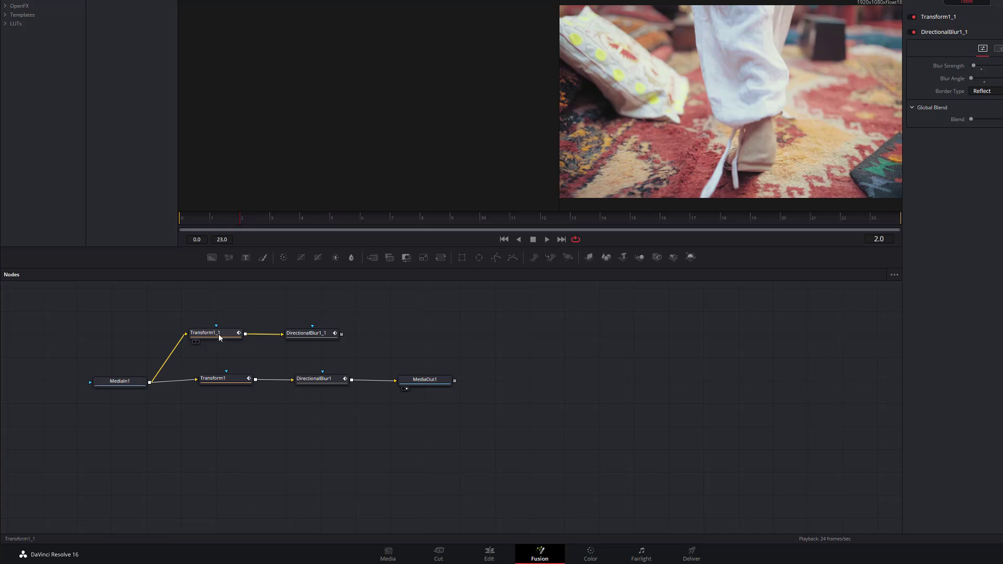
drag(124, 381, 125, 356)
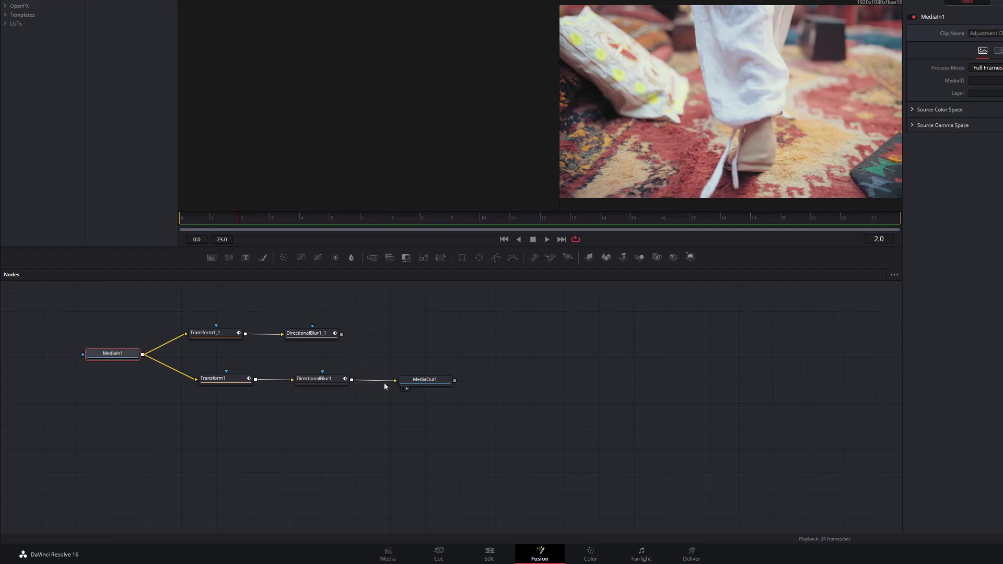
Disconnect DirectionalBlur1 from MediaOut1, feed MediaOut1 from DirectionalBlur1_1 instead, and play the transition.
drag(374, 384, 357, 371)
drag(365, 423, 347, 483)
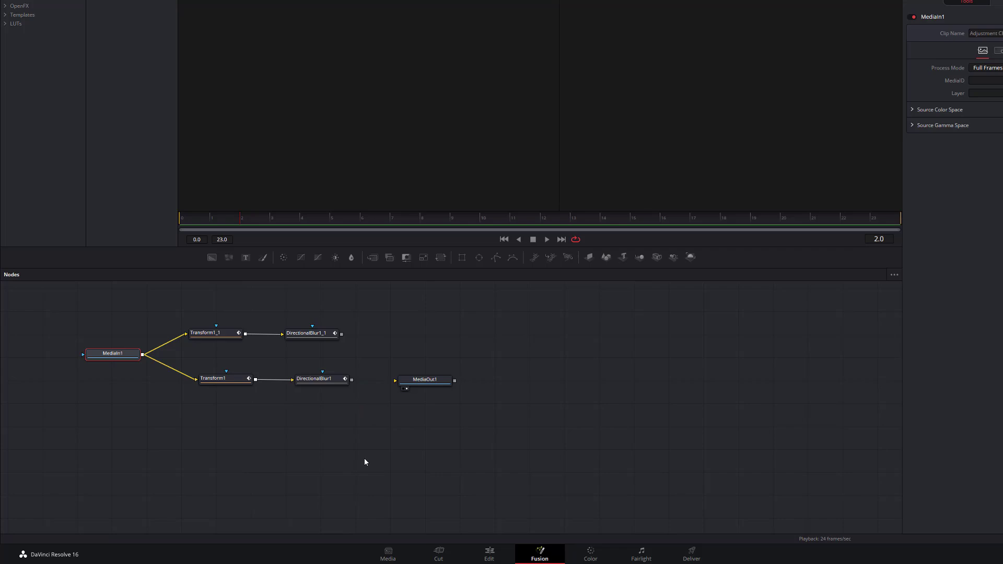
drag(341, 333, 396, 385)
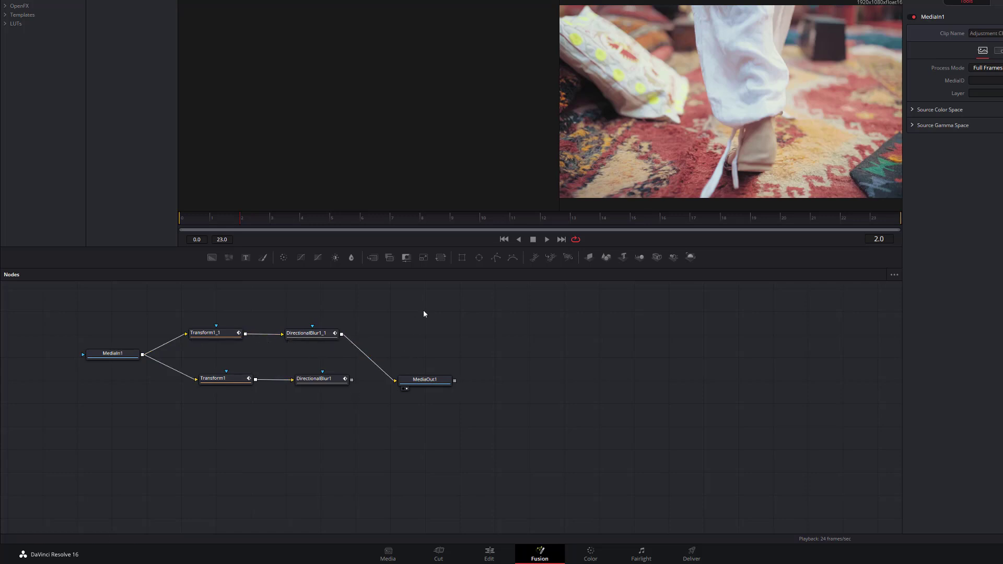
key(space)
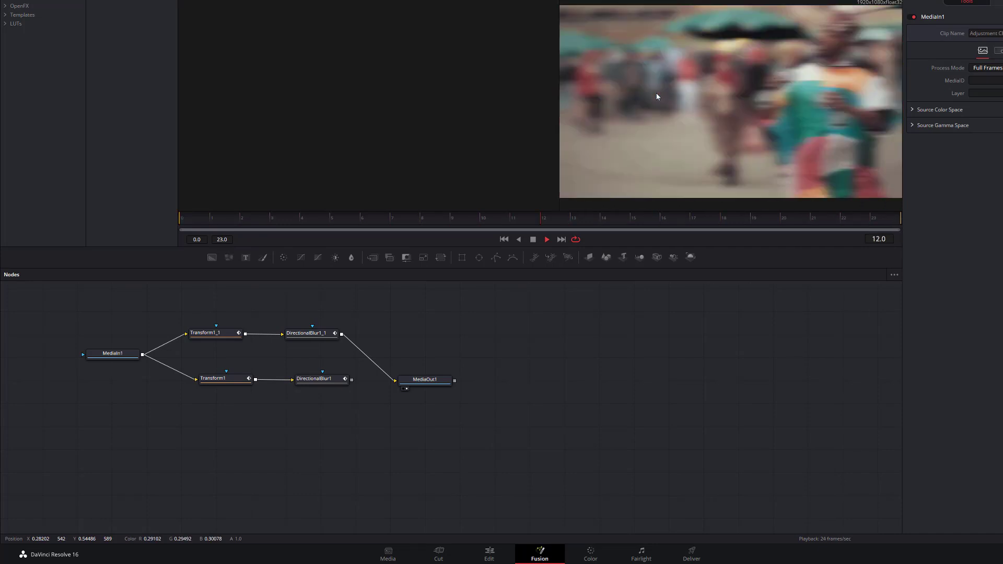
key(space)
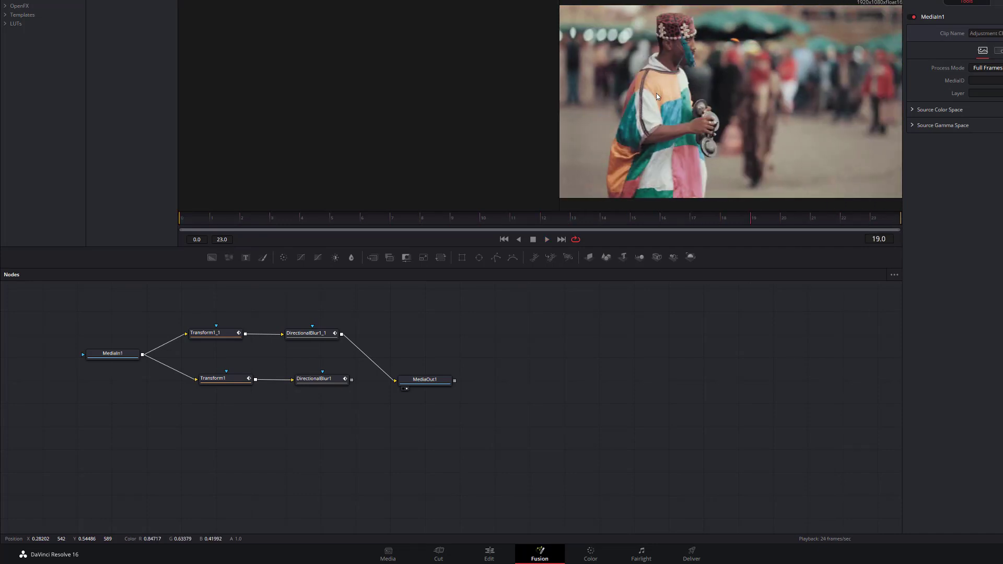
Step through the Center keyframes of Transform1_1 at frames 0, 12 and 23 to check their values.
click(213, 336)
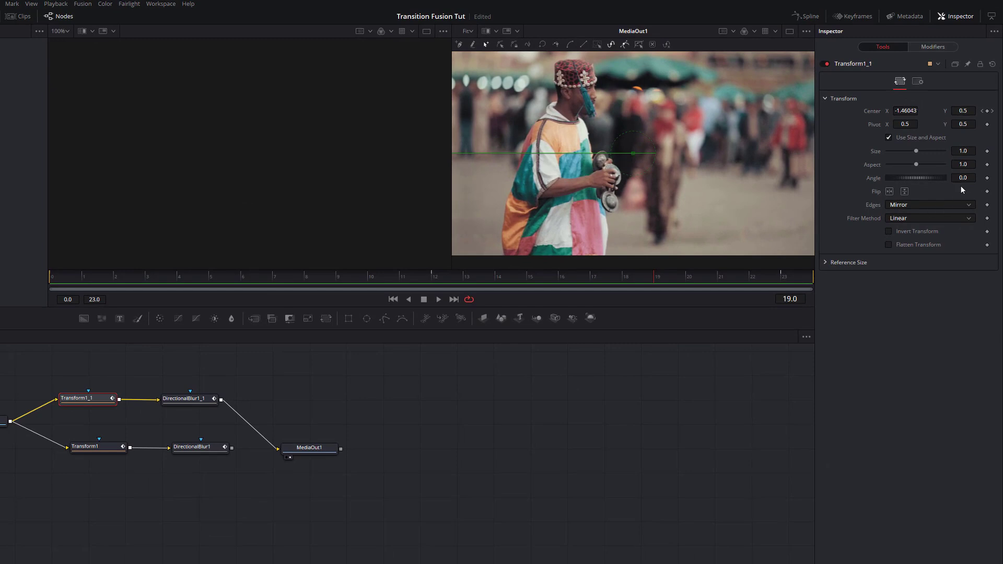
click(983, 112)
click(983, 112)
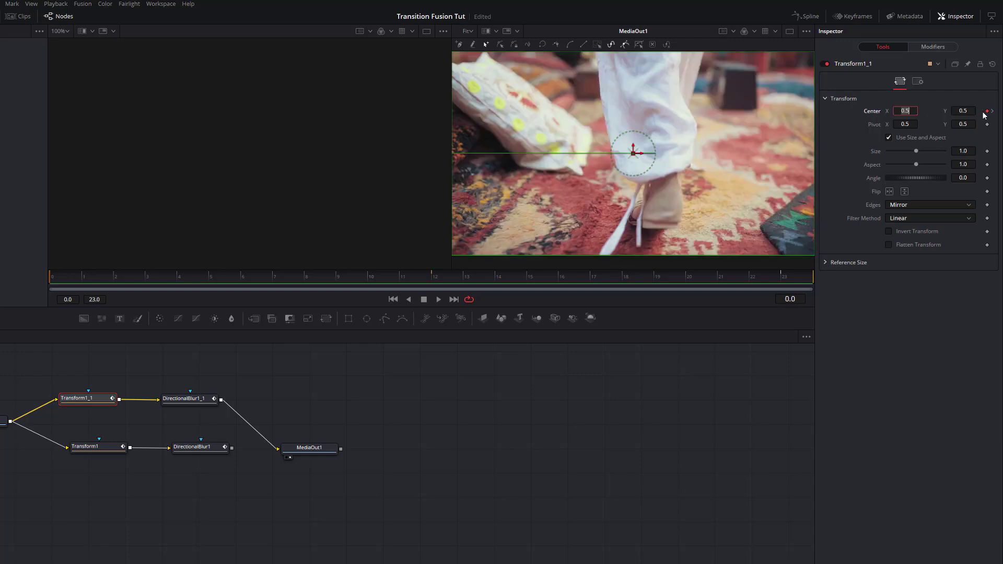
key(End)
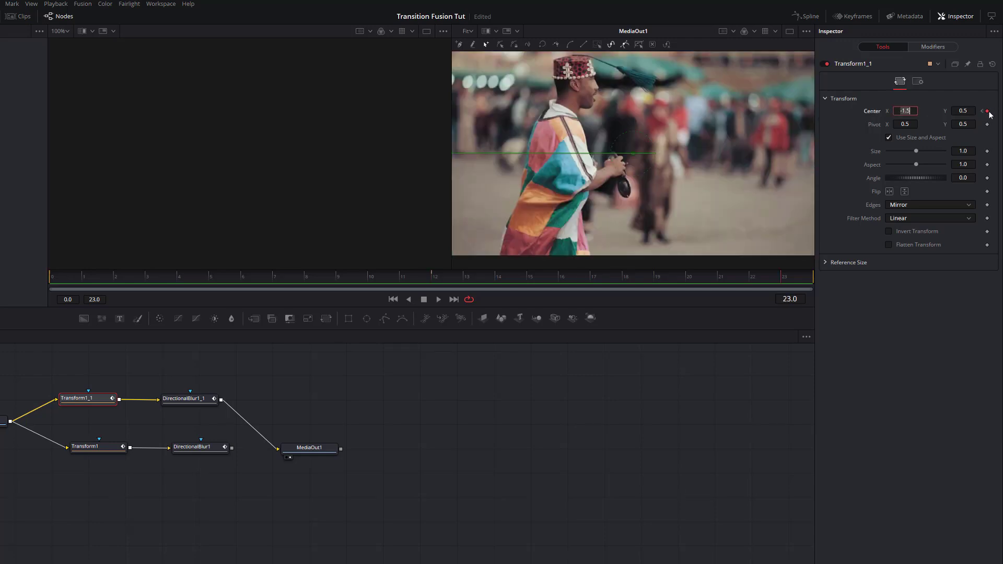
key(Home)
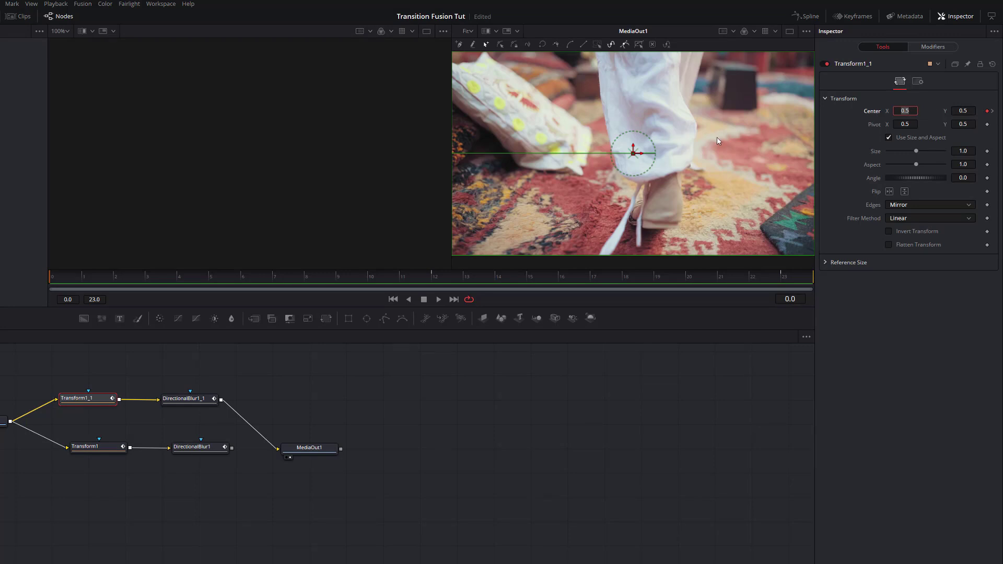
click(993, 112)
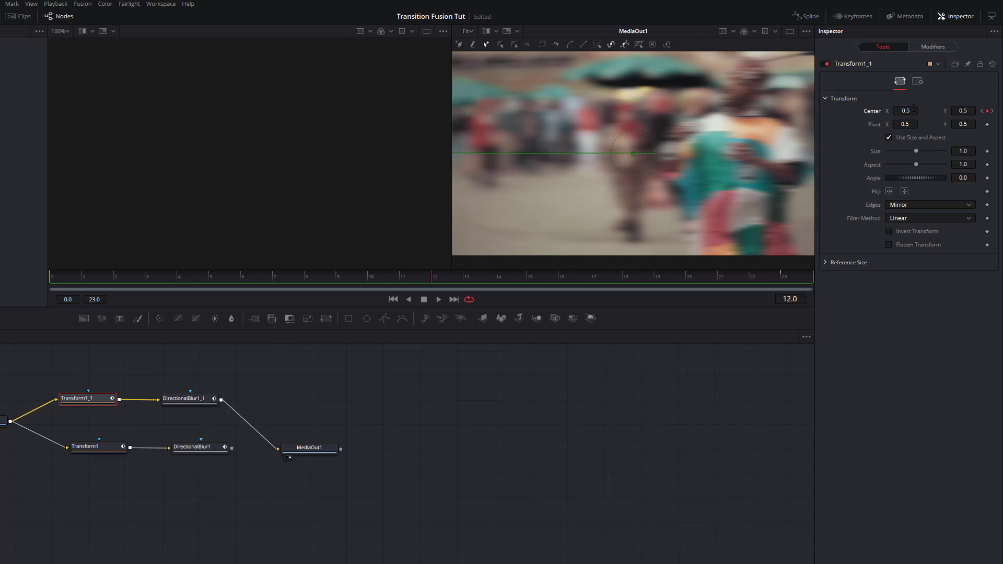
click(982, 111)
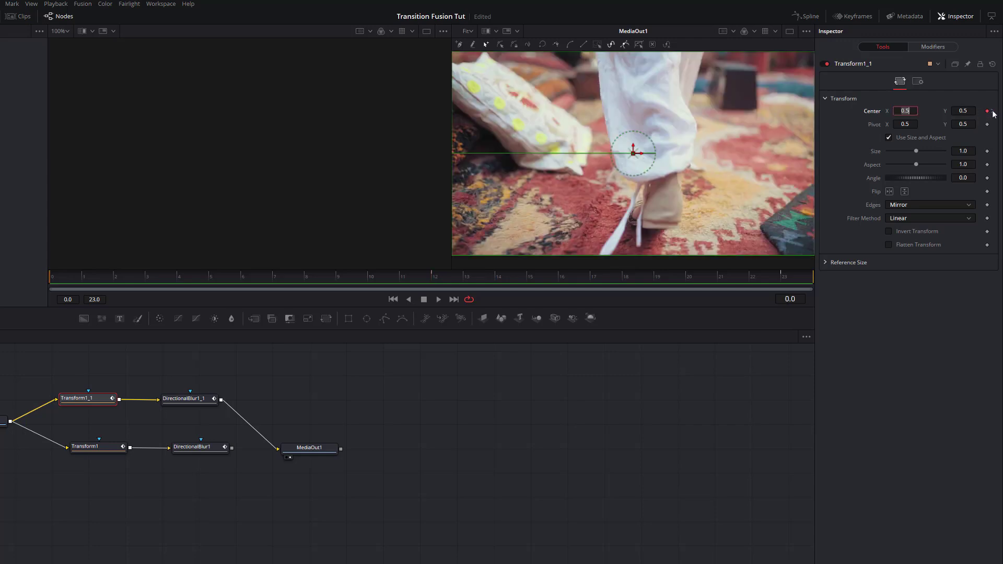
Set Transform1_1's Center X to 1.5 at the middle keyframe on frame 12.
click(993, 111)
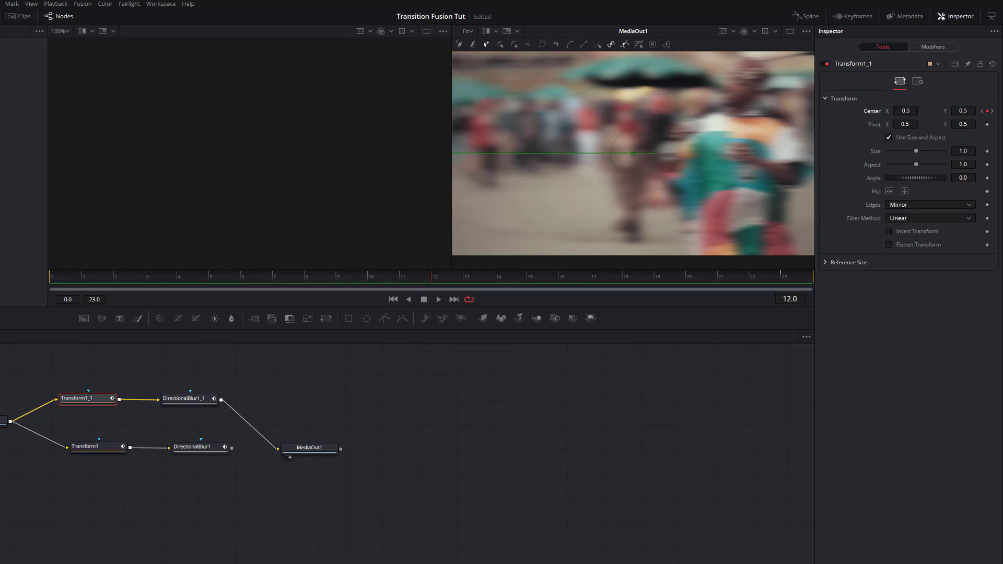
click(905, 111)
text(1.5)
key(Tab)
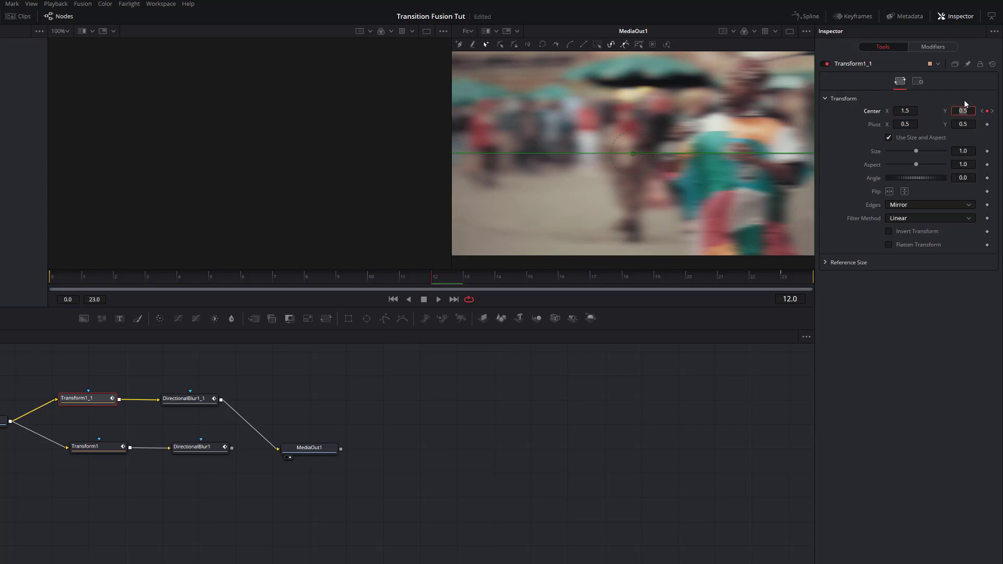
Set Transform1_1's Center X to 2.5 at the last keyframe on frame 23.
click(993, 111)
click(910, 111)
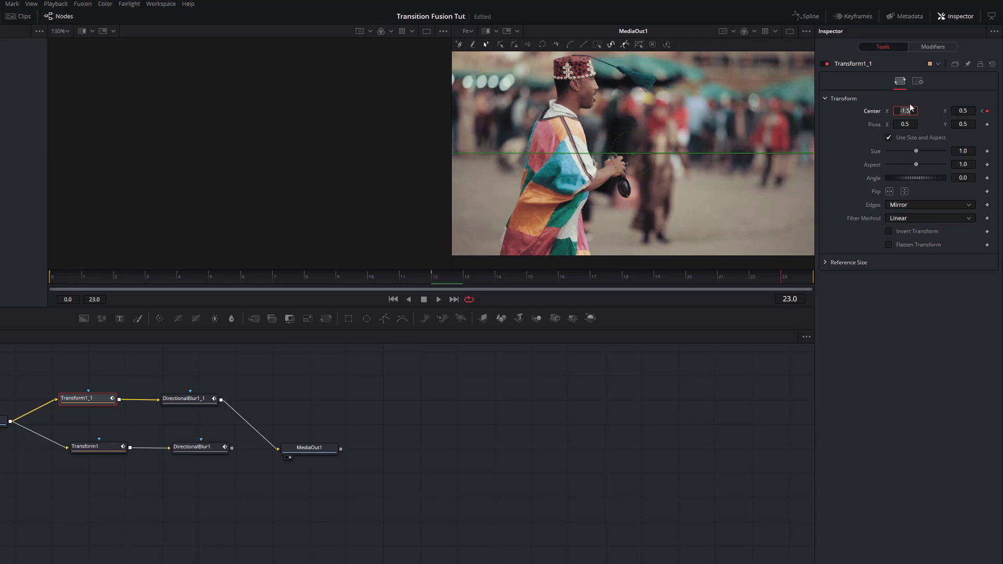
text(2.5)
key(Tab)
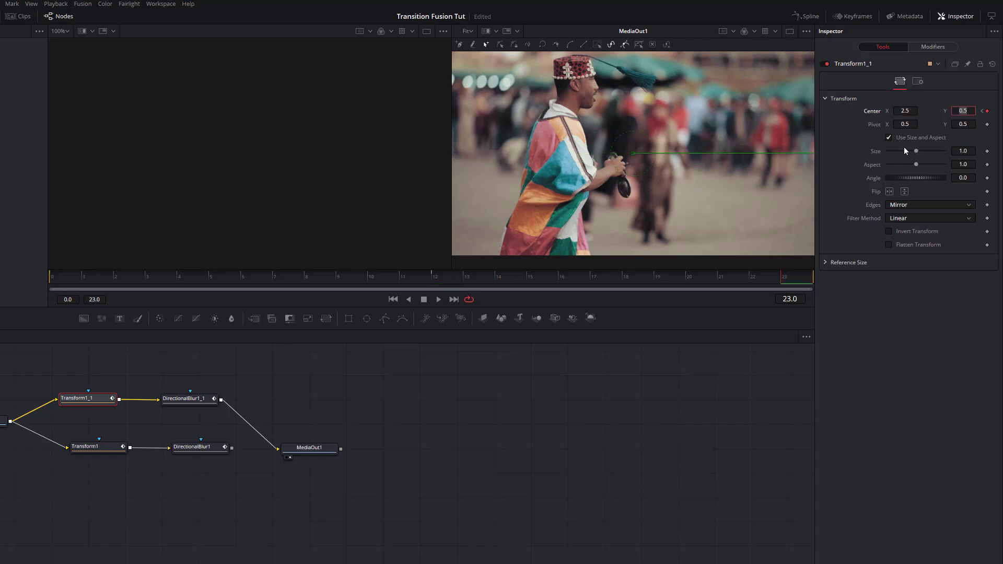
Play the transition through the Transform1_1 branch to check its new slide direction.
click(829, 138)
key(space)
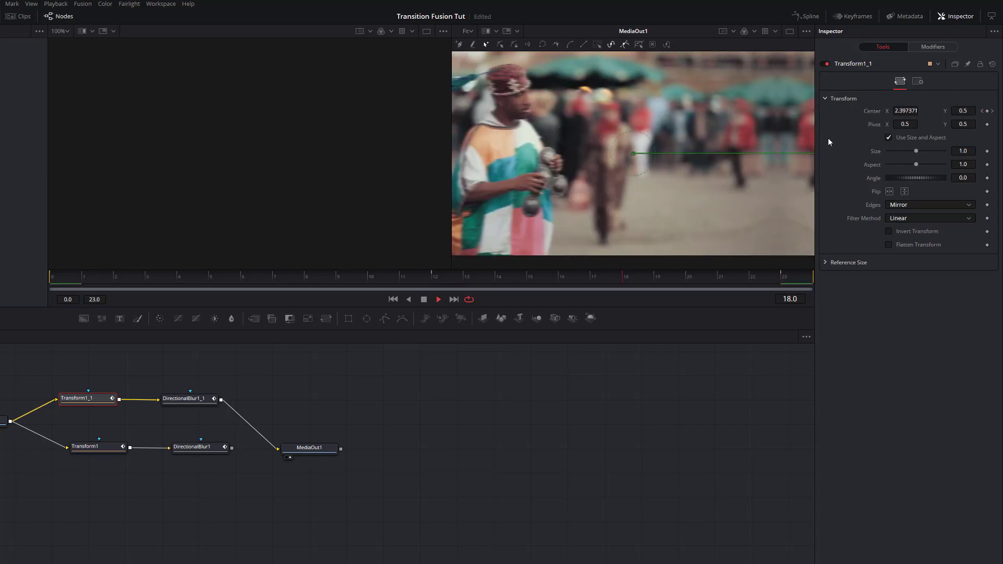
key(space)
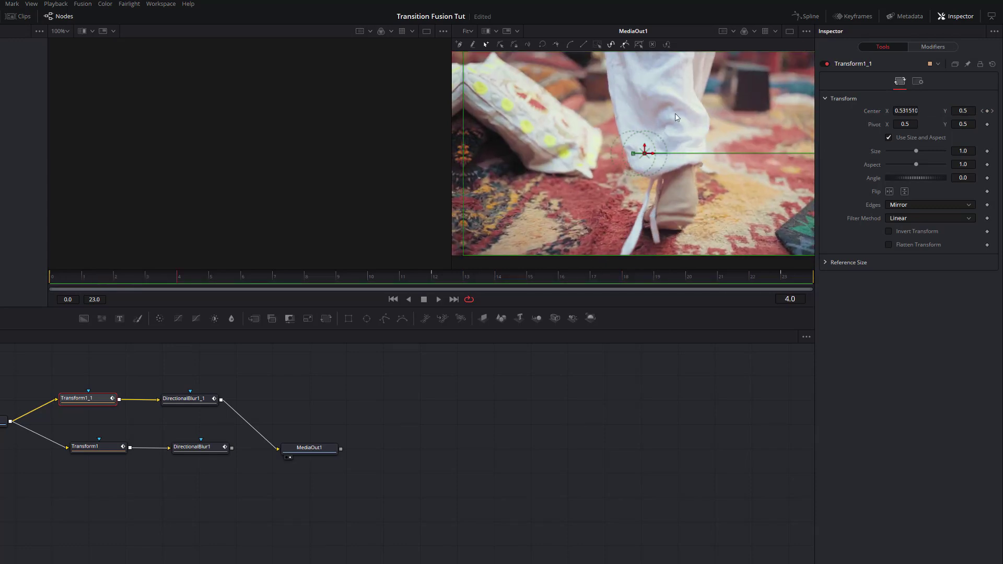
key(space)
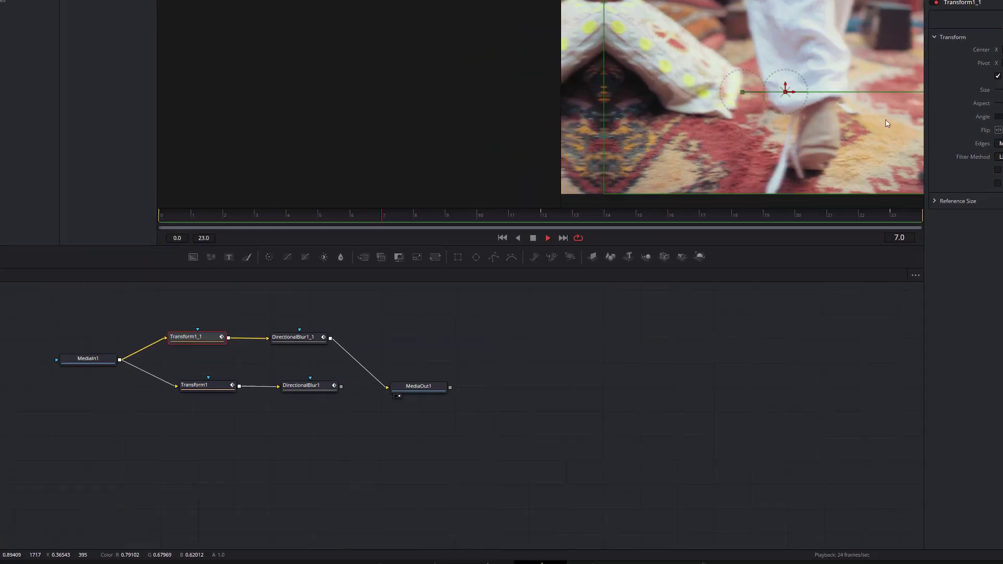
key(space)
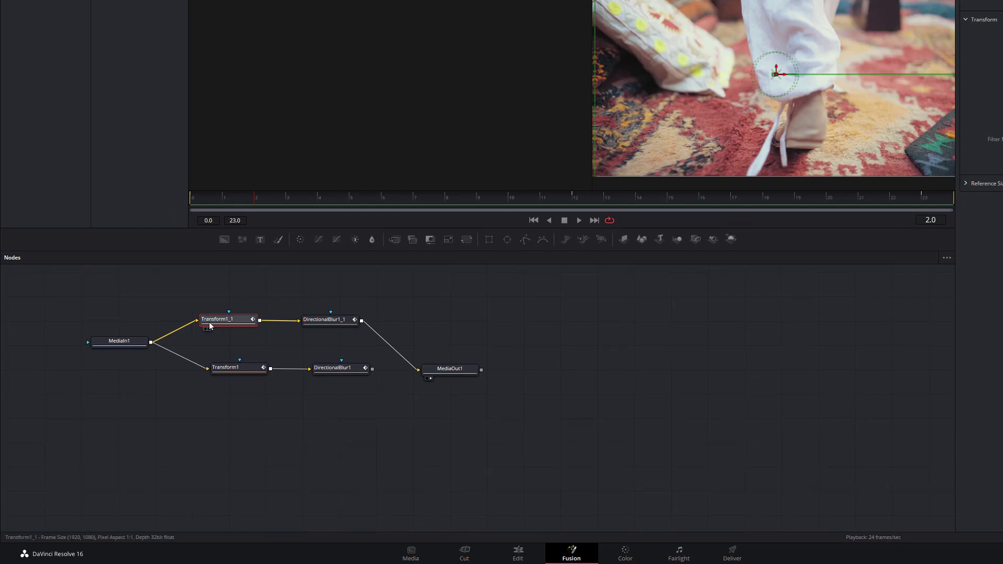
Move the Transform1 node slightly left to line it up beneath Transform1_1, and clear the selection.
ctrl+click(245, 372)
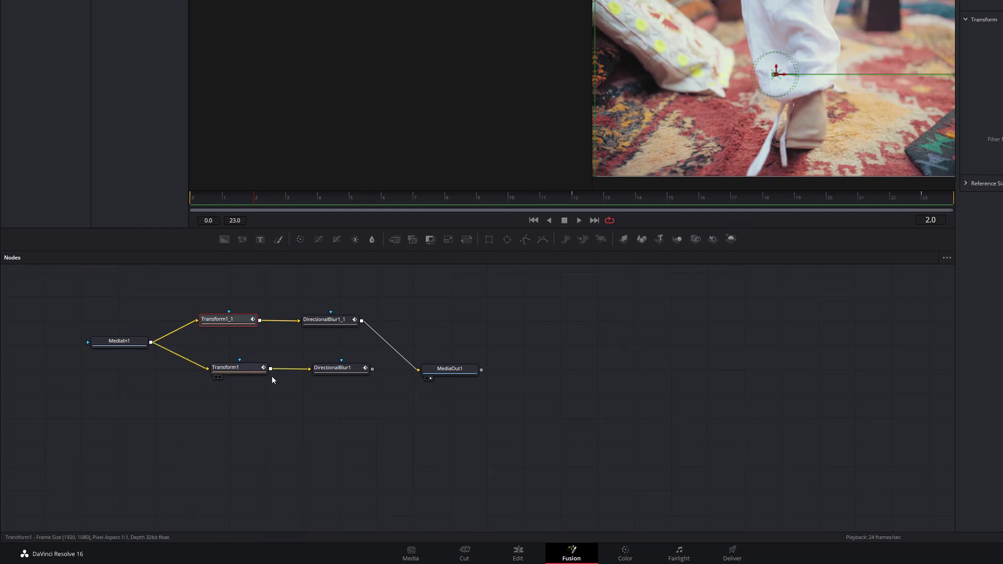
drag(236, 372, 226, 372)
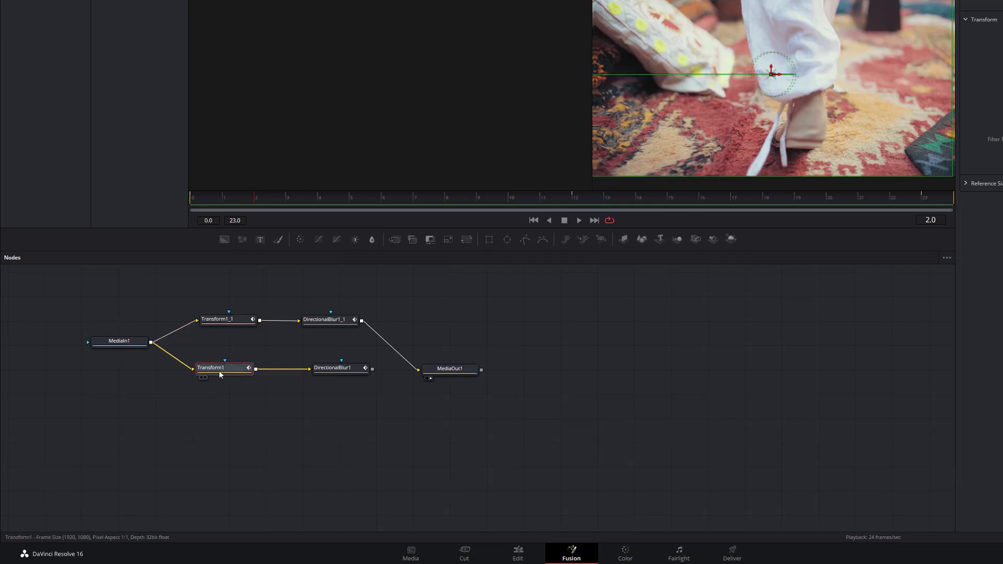
click(346, 285)
Rename the Transform1_1 node to Whipright.
click(225, 317)
click(233, 295)
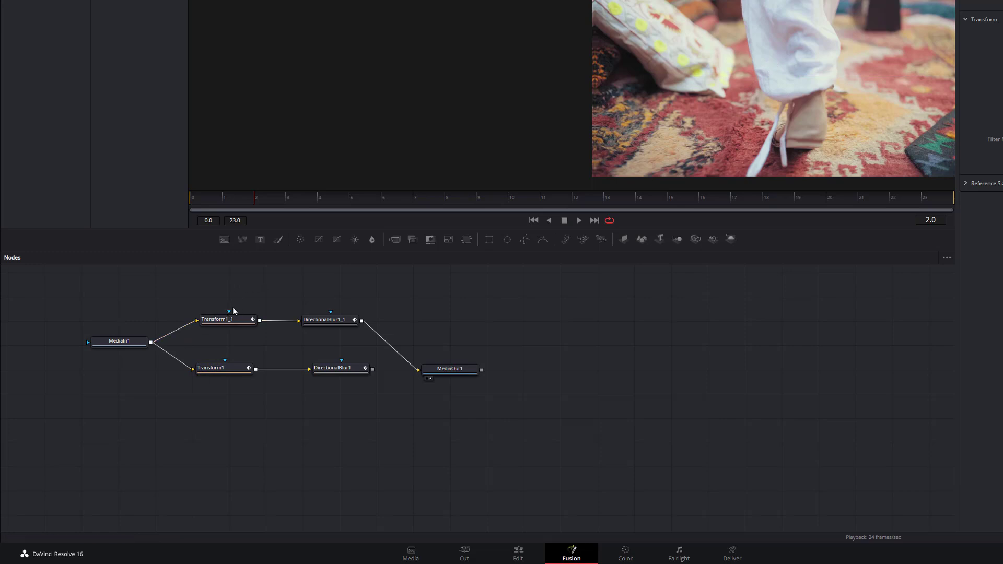
click(220, 322)
right_click(220, 323)
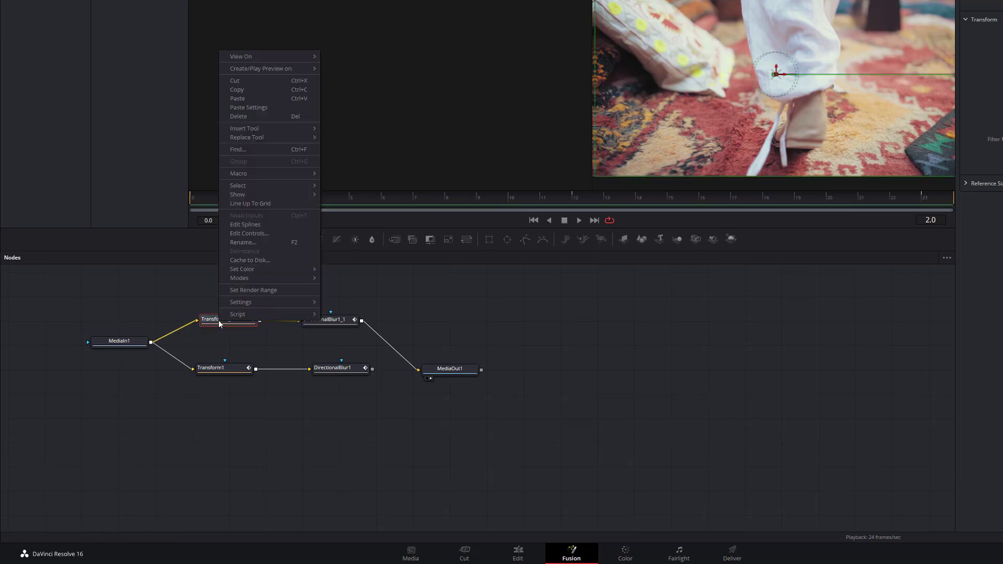
click(243, 242)
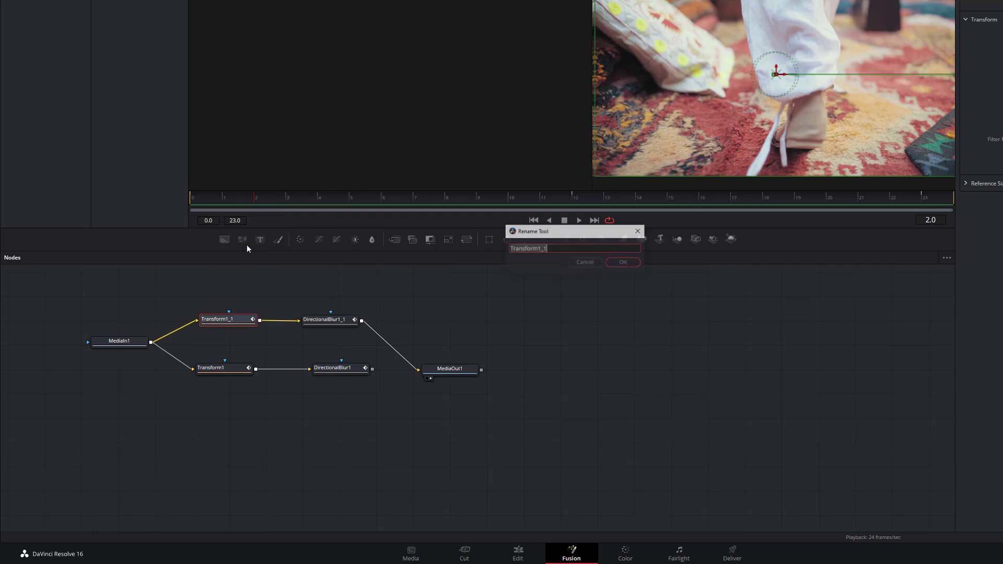
text(Whipright)
key(Return)
Rename the Transform1 node to whipleft.
click(223, 371)
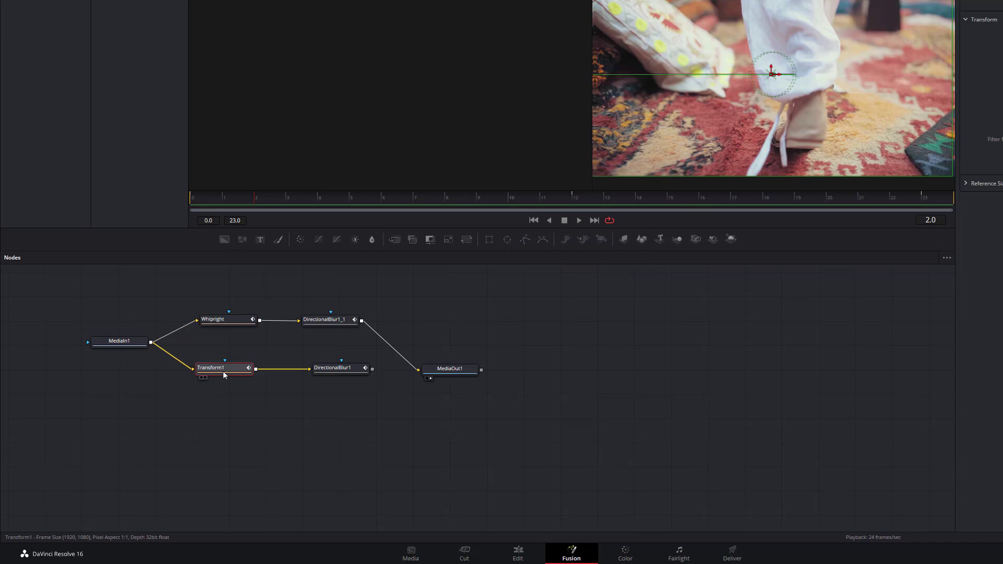
right_click(222, 371)
click(262, 293)
text(W)
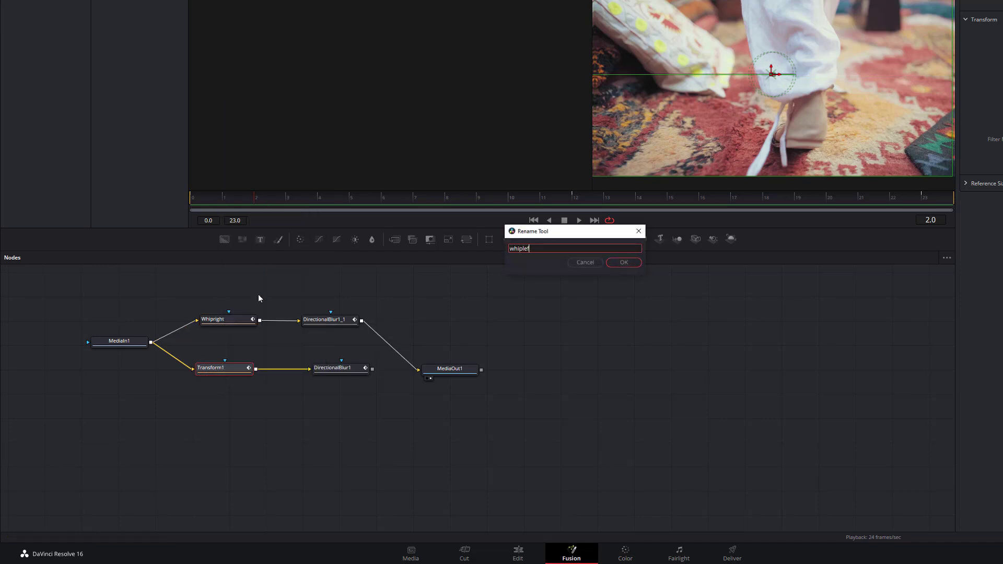
text(t)
key(Return)
Tidy the node graph by moving DirectionalBlur1 beneath DirectionalBlur1_1 and placing MediaOut1 farther away from both blur nodes.
click(458, 326)
drag(345, 367, 330, 369)
drag(449, 373, 501, 351)
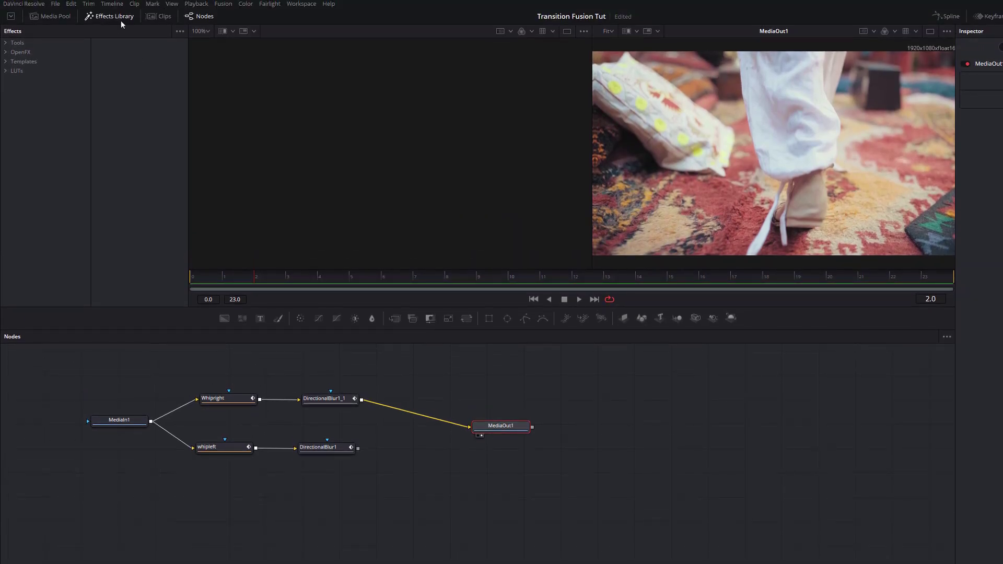
Add a Merge node that combines DirectionalBlur1_1 and DirectionalBlur1 and feeds MediaOut1, moving MediaOut1 aside to make room.
click(6, 44)
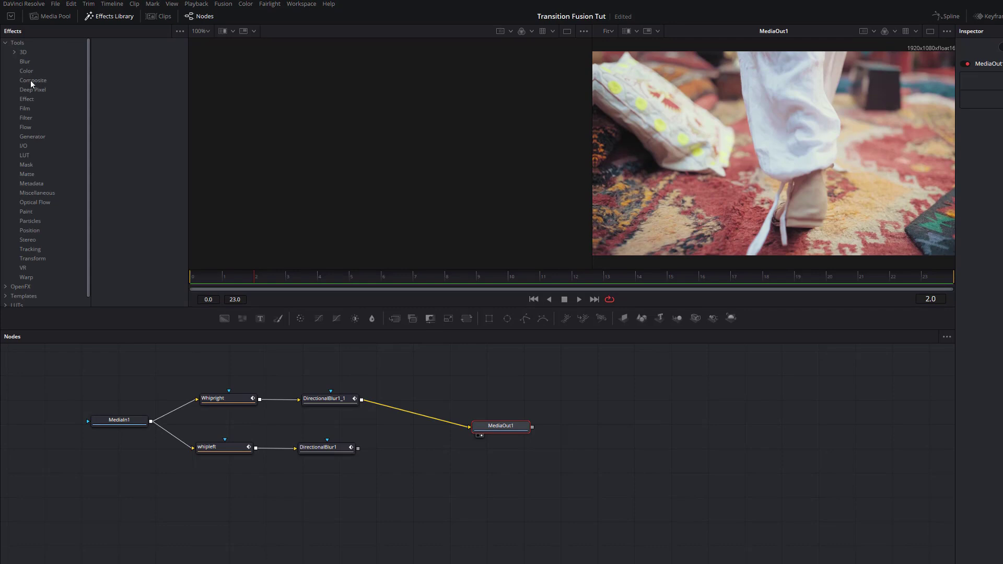
click(31, 80)
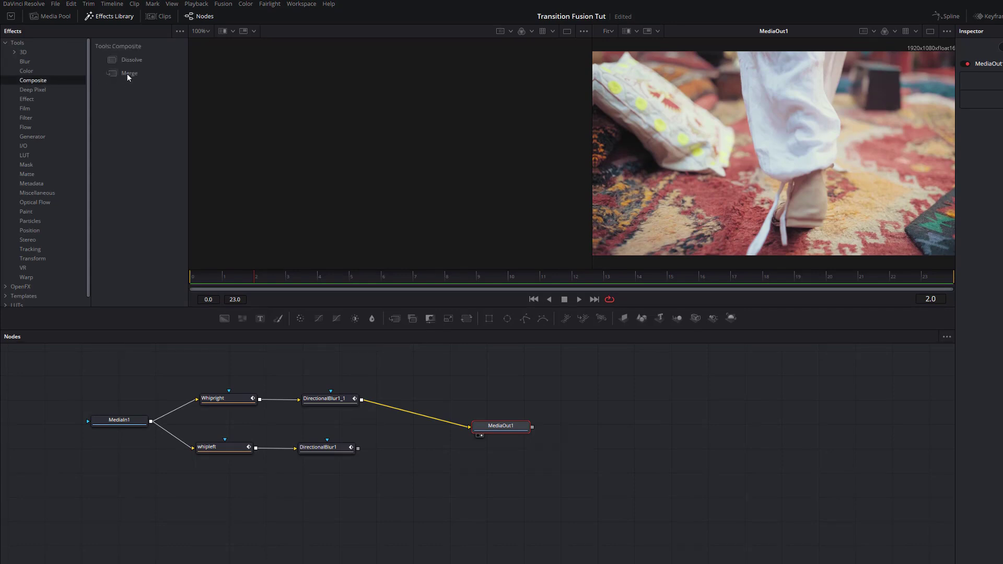
drag(124, 74, 162, 107)
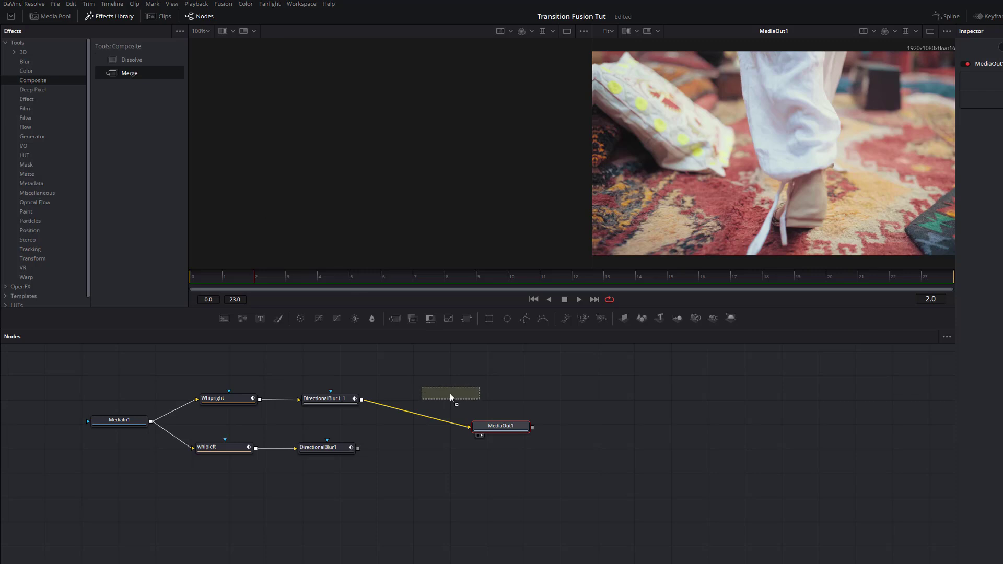
drag(445, 398, 444, 396)
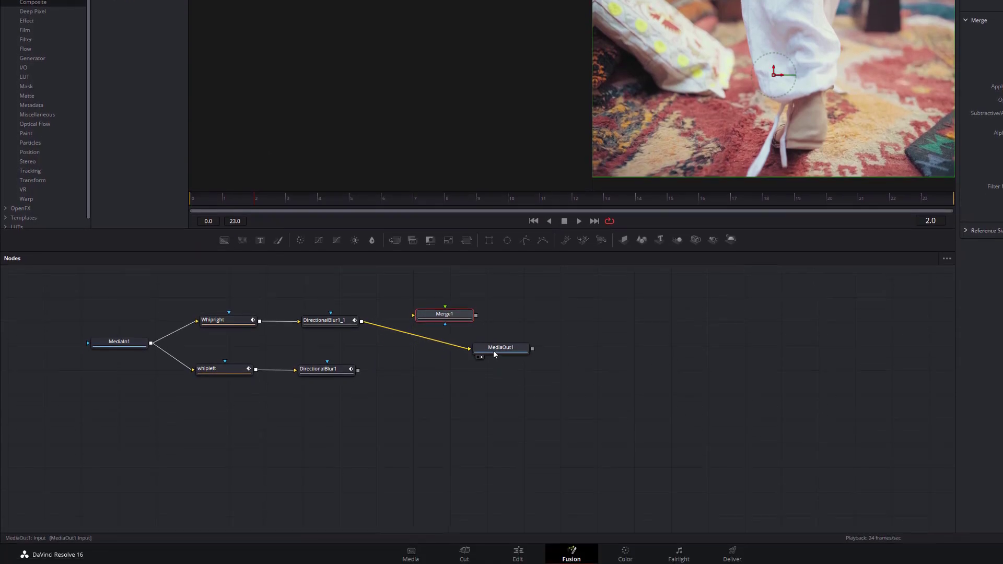
drag(507, 359, 522, 379)
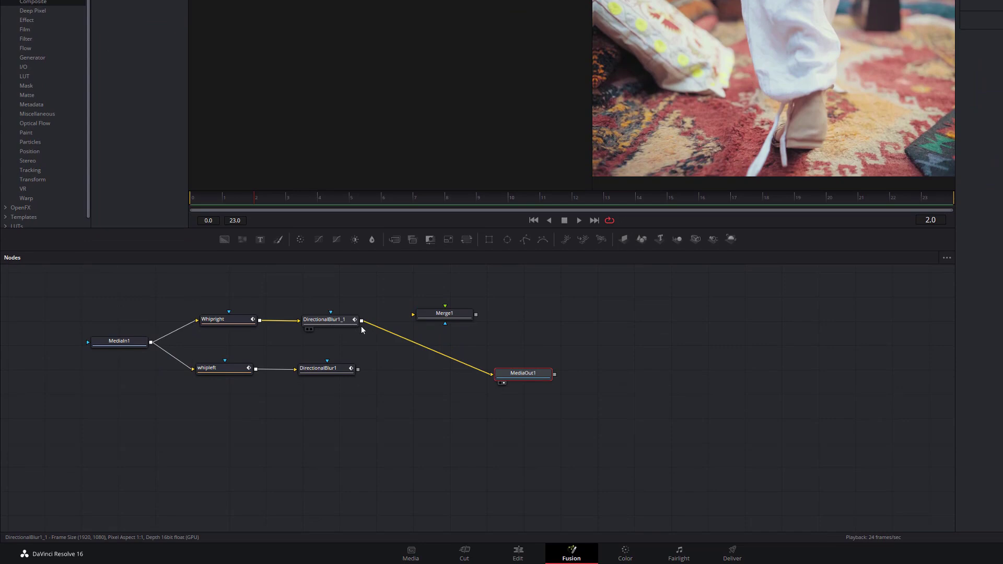
click(446, 316)
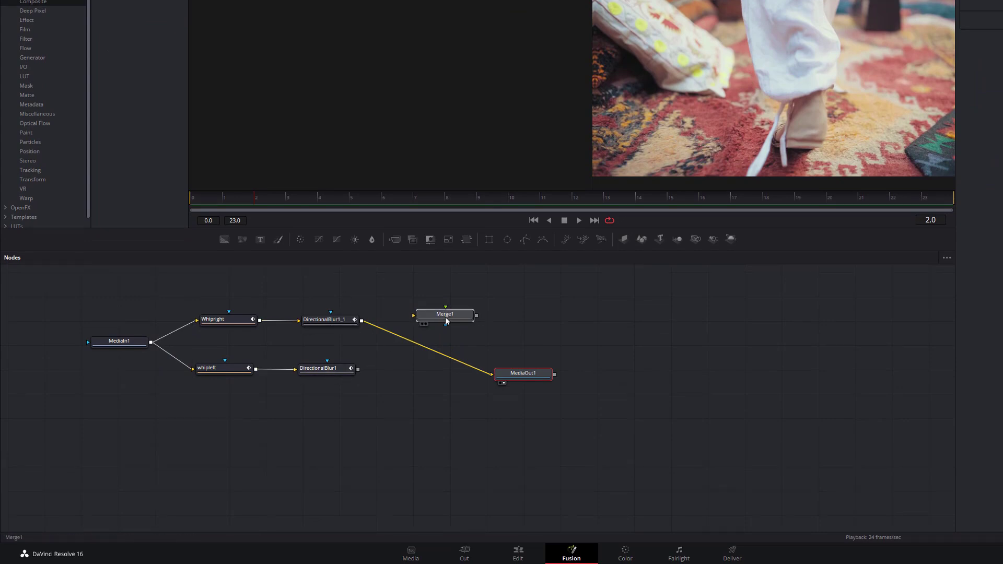
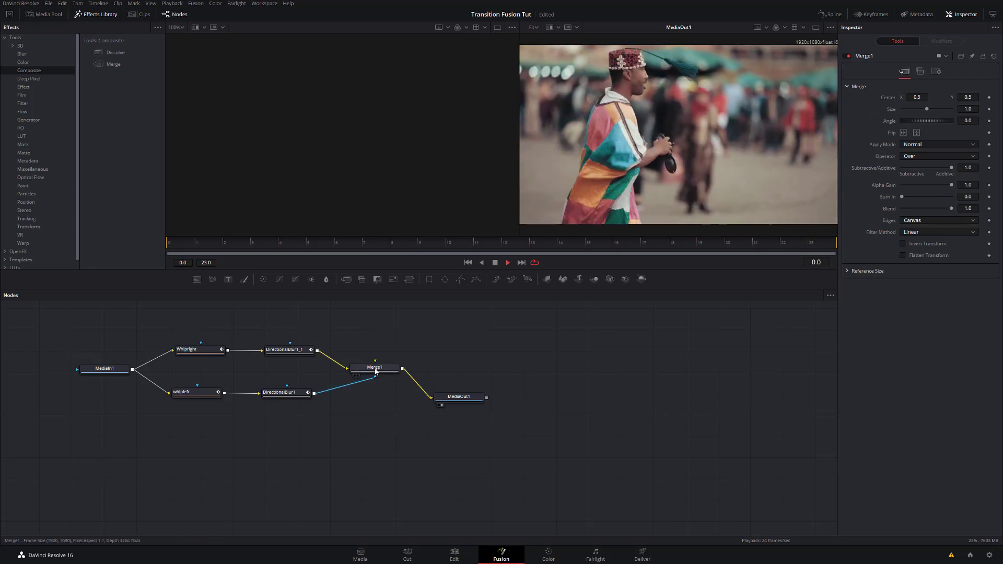
Swap Merge1's foreground and background inputs, and move the Merge1 node slightly lower in the graph.
right_click(375, 370)
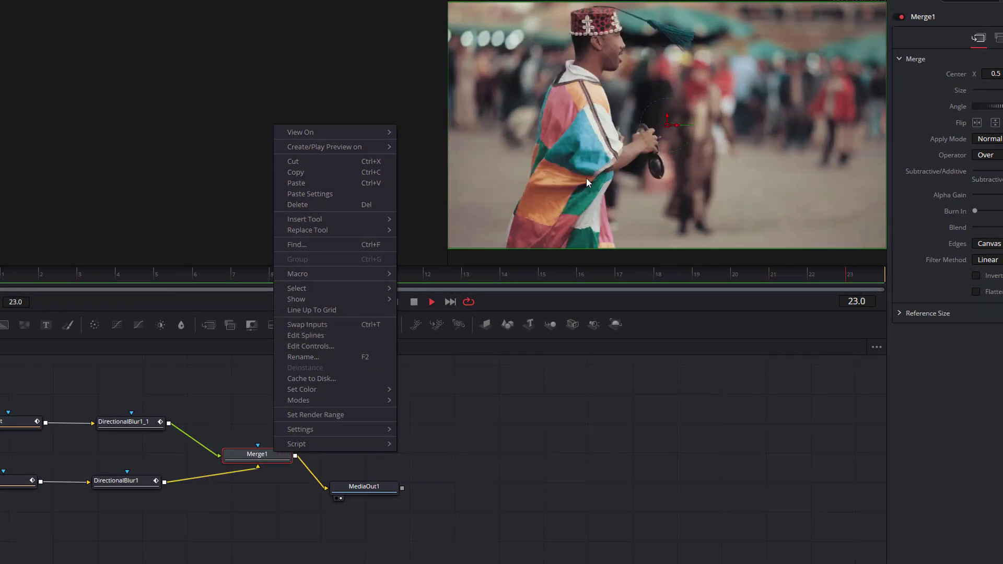
click(337, 326)
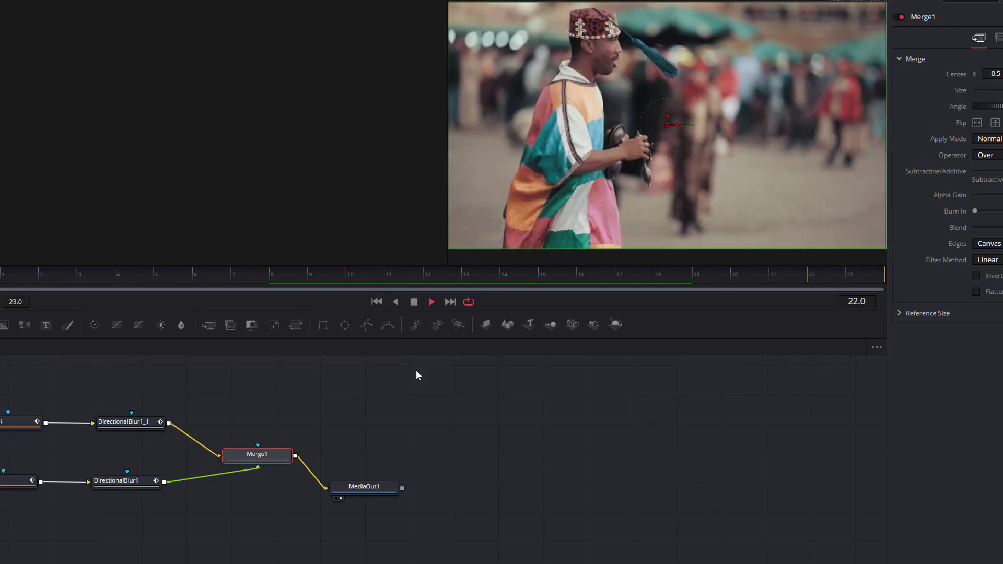
mouse_move(254, 456)
mouse_down()
mouse_move(274, 445)
mouse_move(260, 473)
mouse_up()
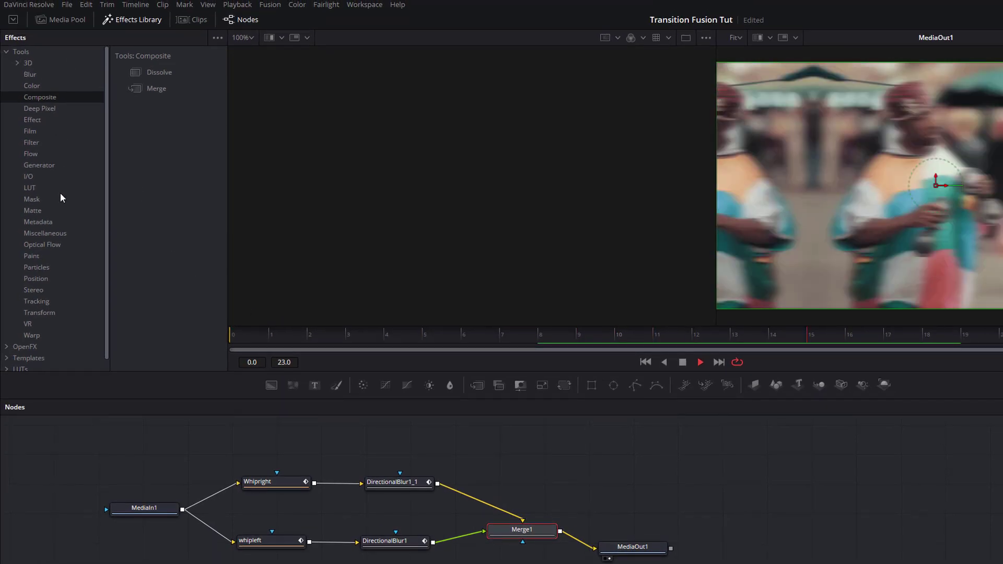
Add a Rectangle mask below Merge1, connected to its effect mask input.
click(31, 201)
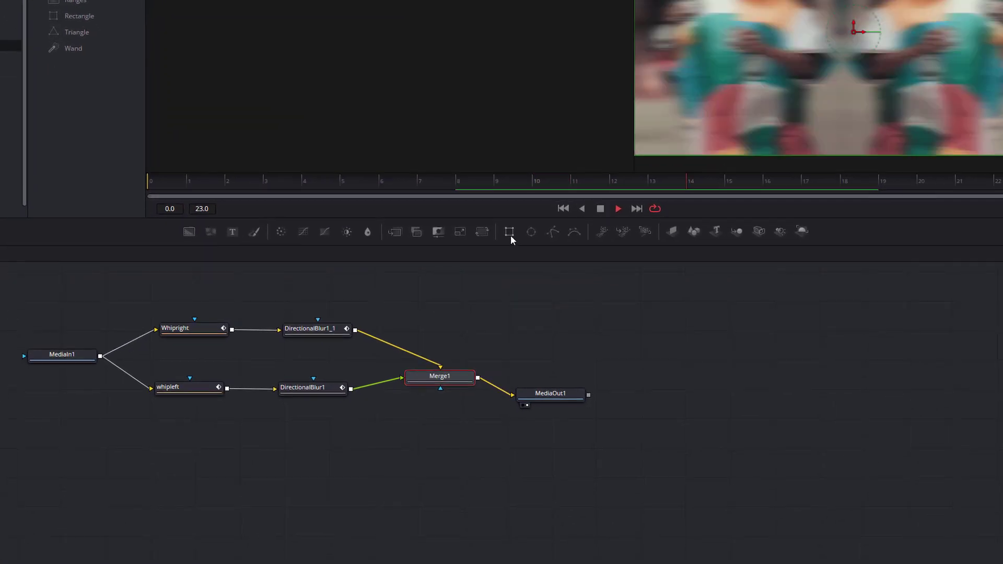
drag(511, 235, 441, 389)
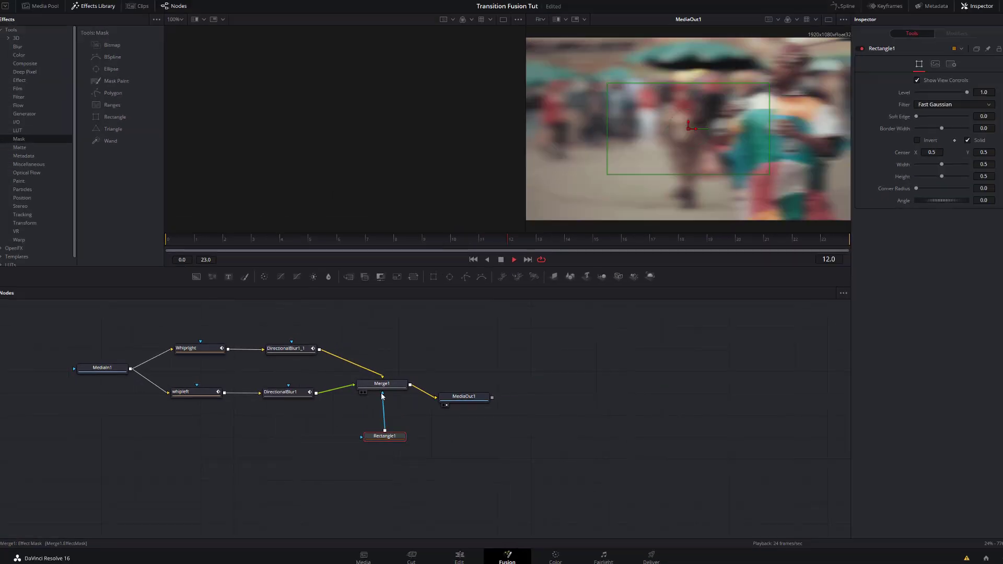
click(540, 355)
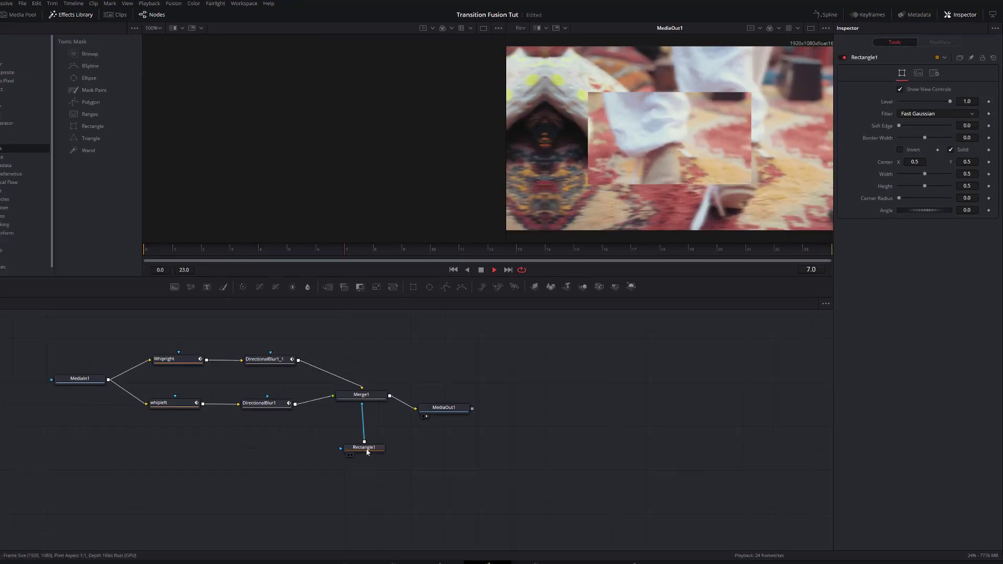
Fit the Rectangle1 mask to the lower half of the frame with Center Y 0.25 and Width 1.
click(367, 453)
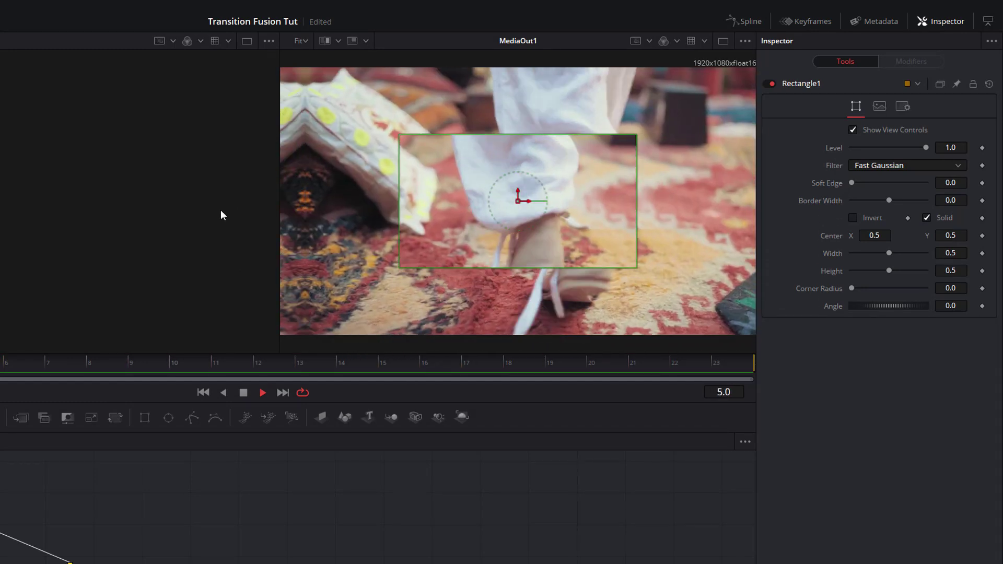
drag(951, 235, 815, 239)
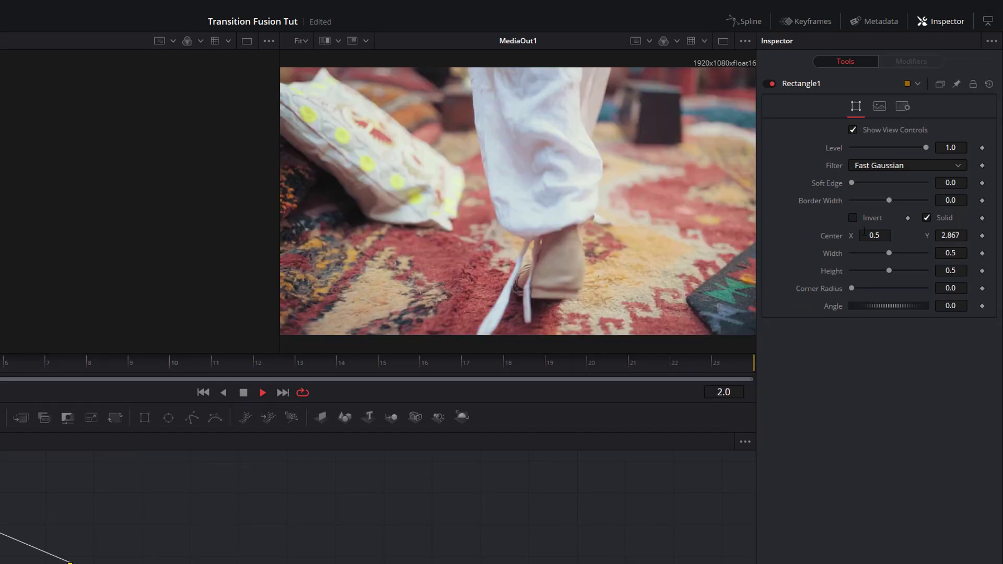
double_click(956, 235)
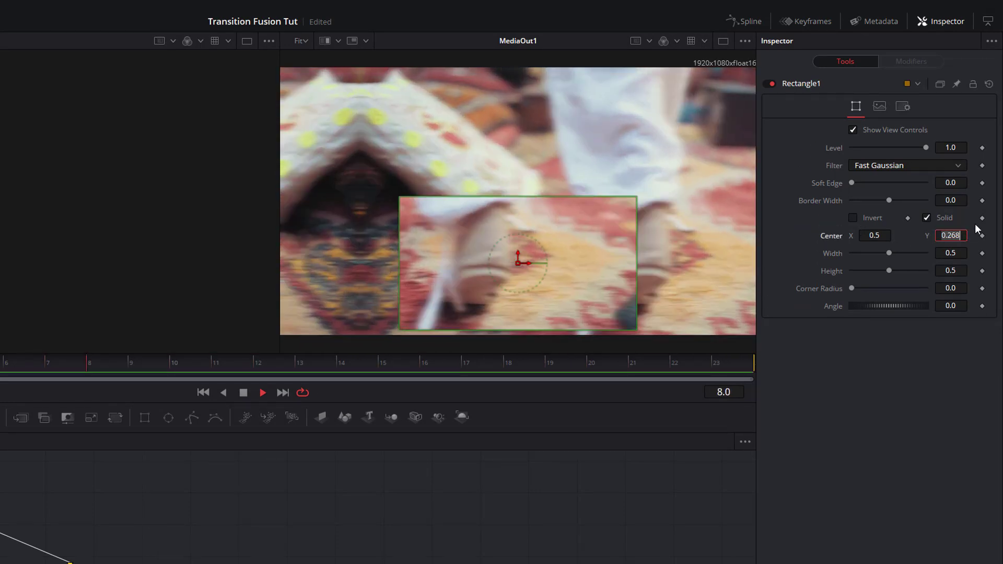
text(0.25)
key(Tab)
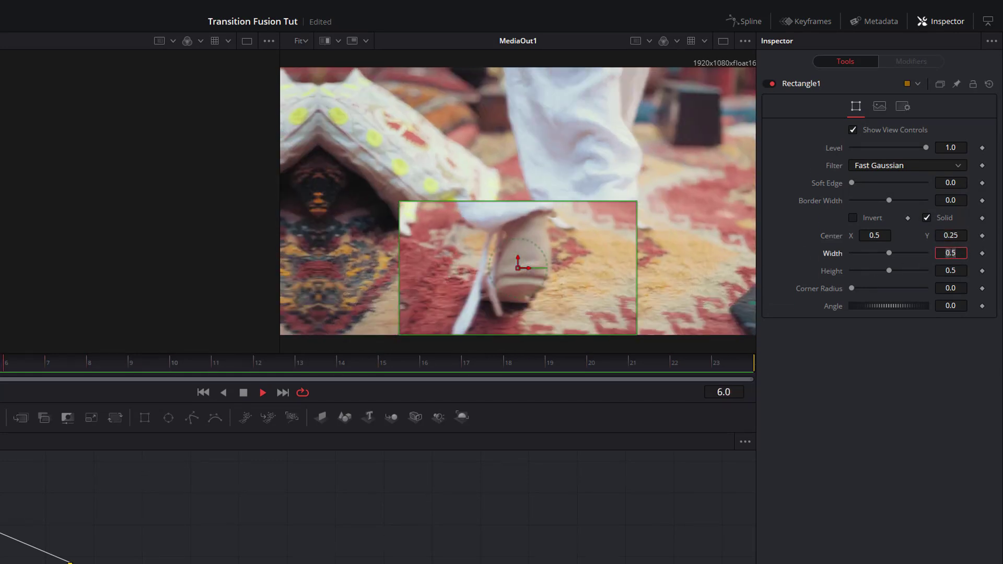
text(1)
key(Tab)
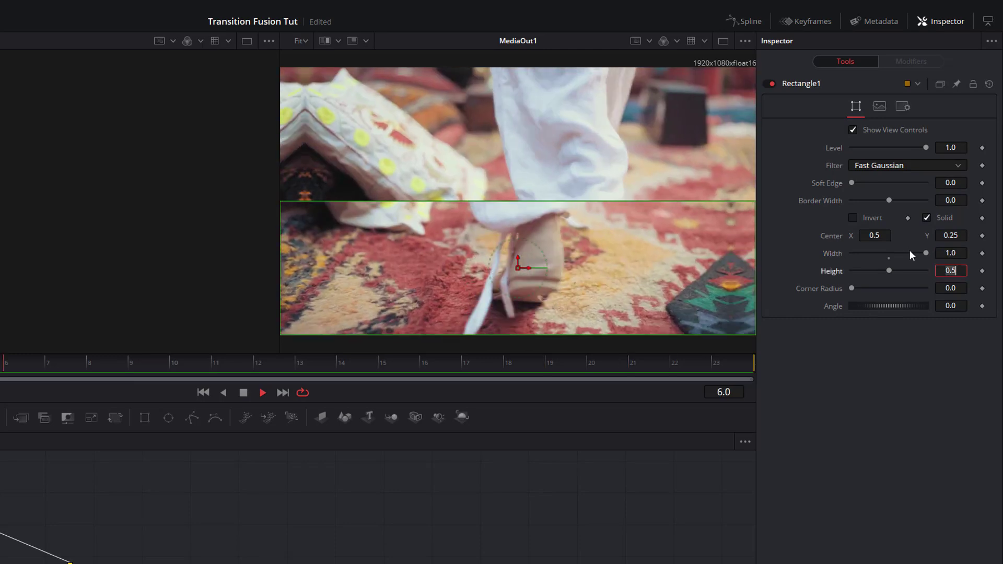
click(448, 237)
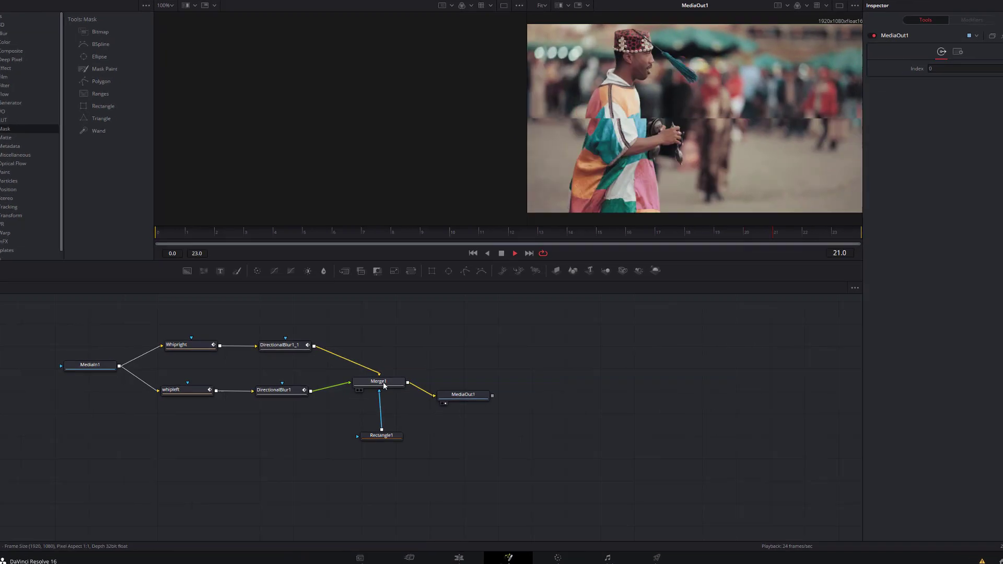
Swap Merge1's inputs so the Whipright branch plays inside the rectangle mask and the whipleft branch outside it.
right_click(384, 384)
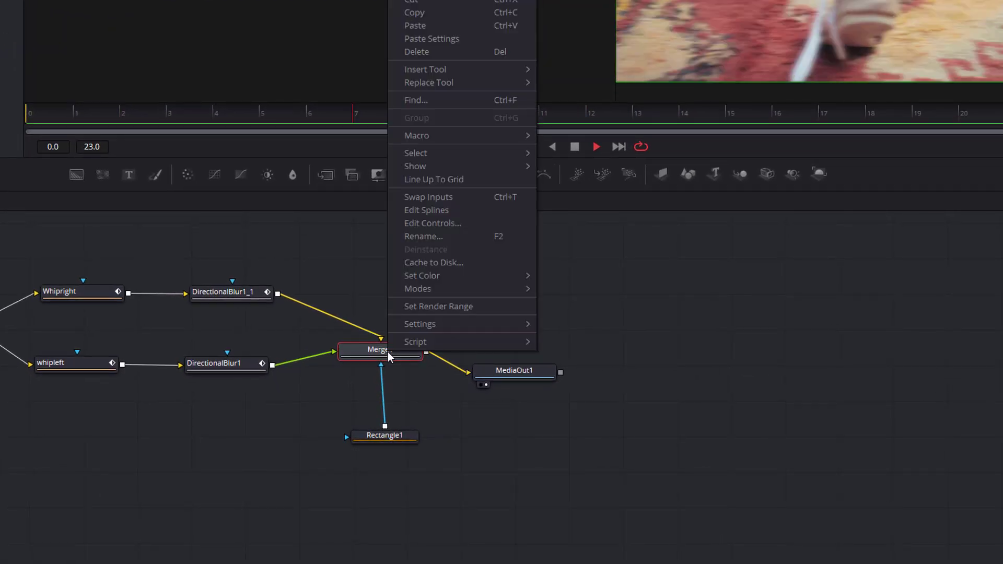
click(443, 201)
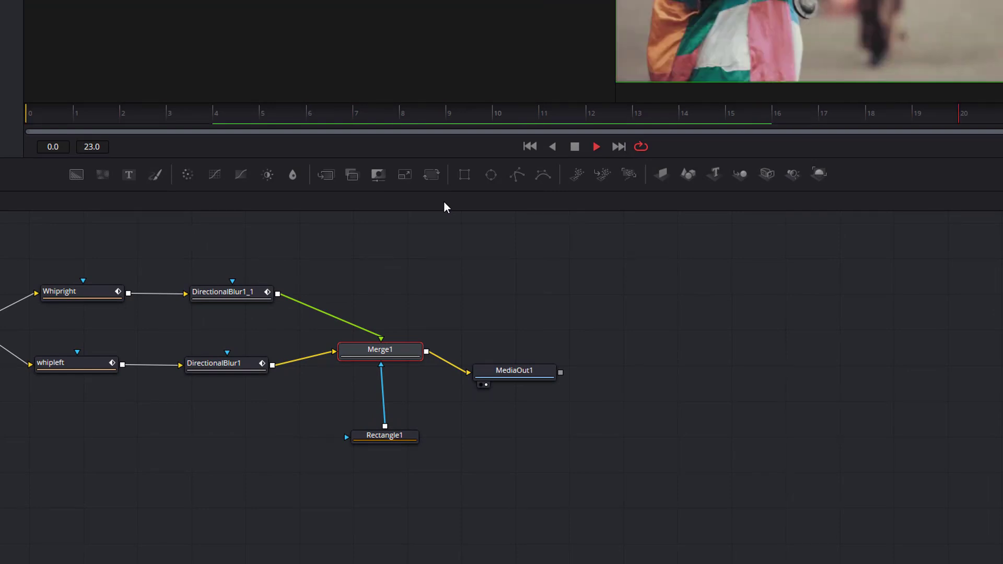
click(527, 236)
Turn Invert on for the Rectangle1 mask to try reversing the split directions, and turn it off again.
click(386, 437)
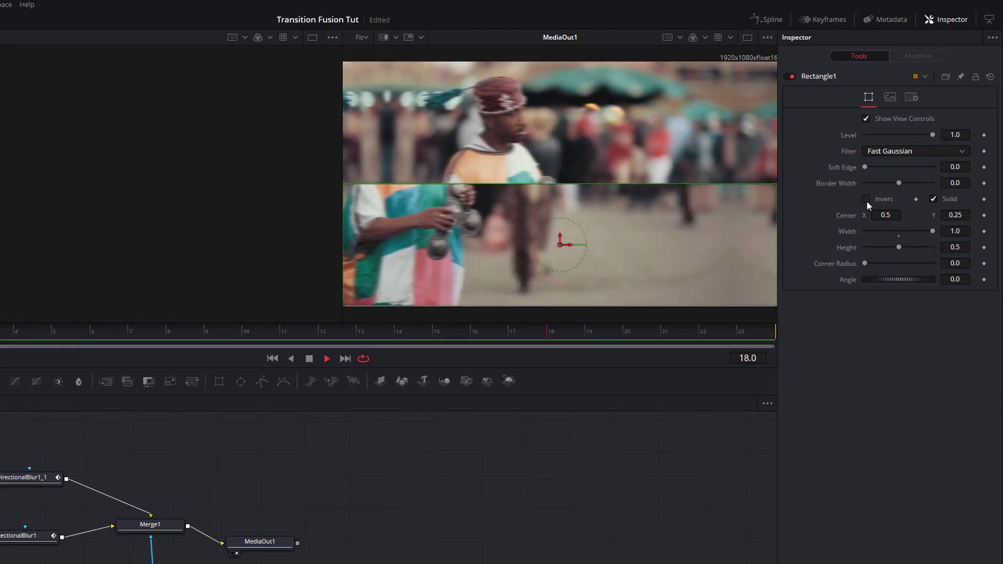
click(866, 199)
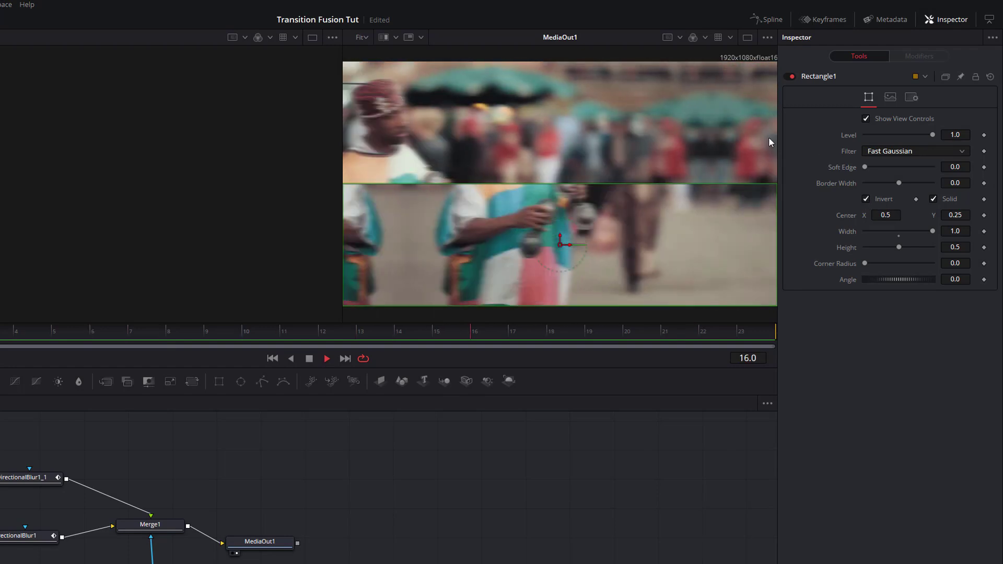
click(867, 200)
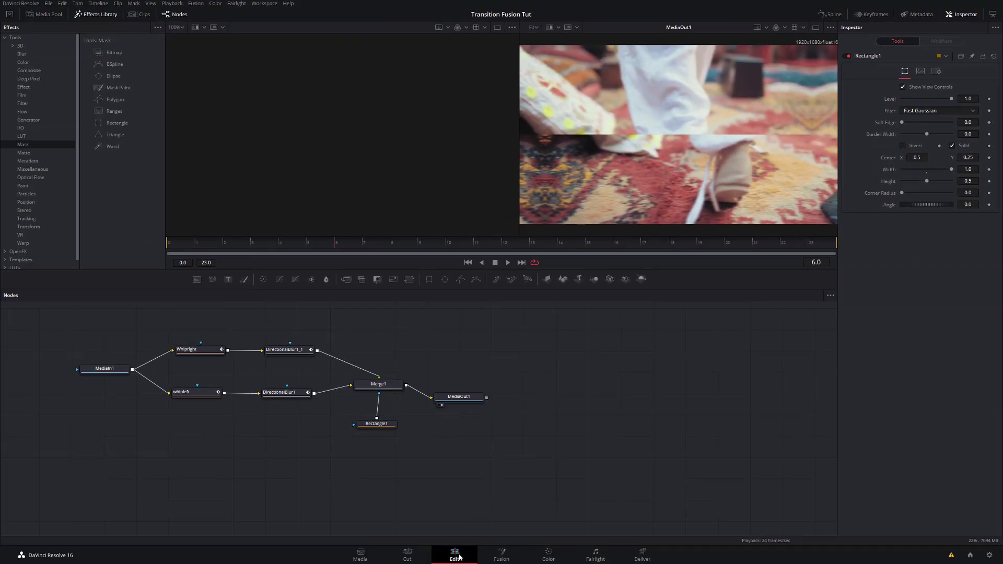
Return to the Edit page, rename the Whip Left clip on Video 2 to "Split top left", and play it back.
click(455, 555)
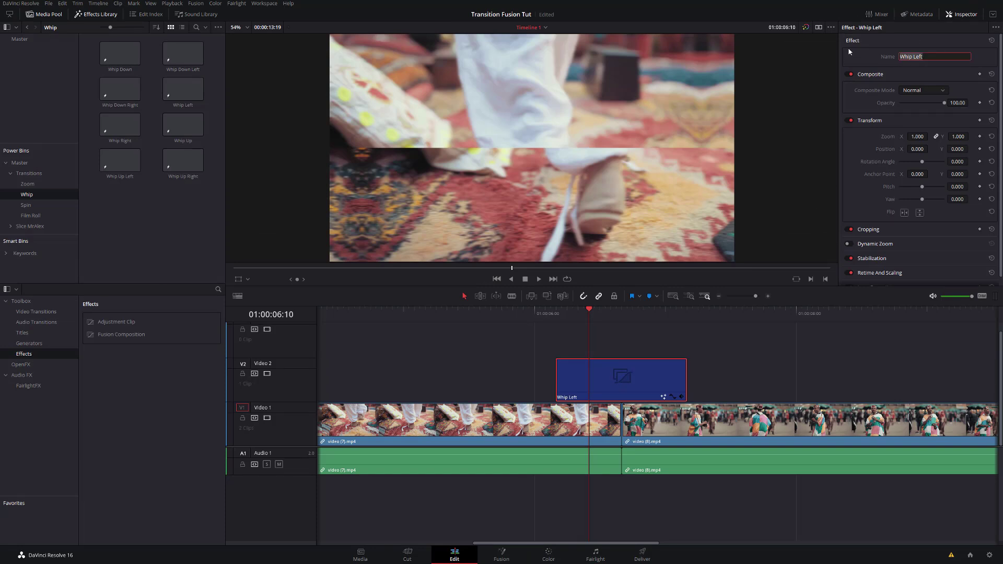
text(Split top let)
key(BackSpace)
text(ft)
key(Return)
key(space)
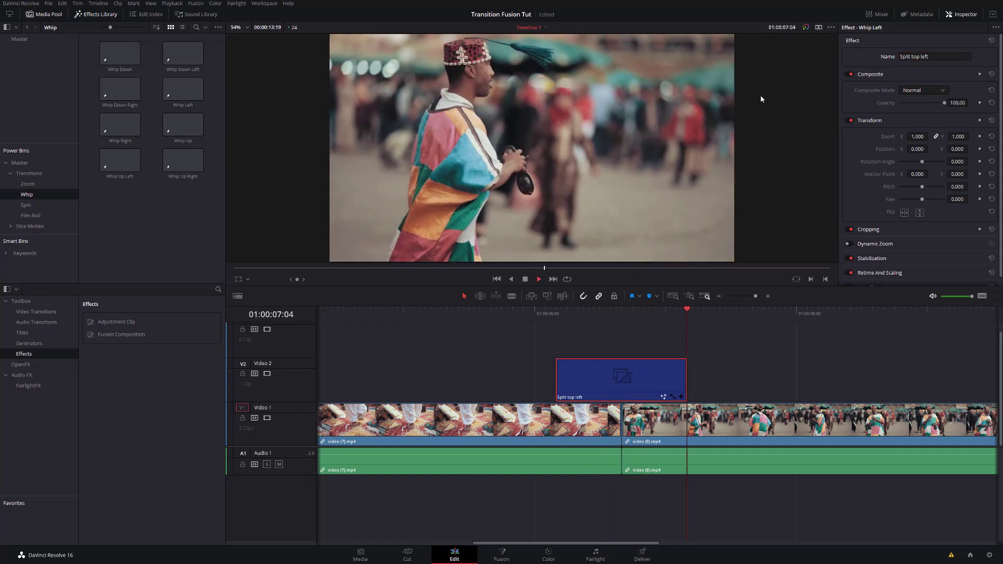
key(space)
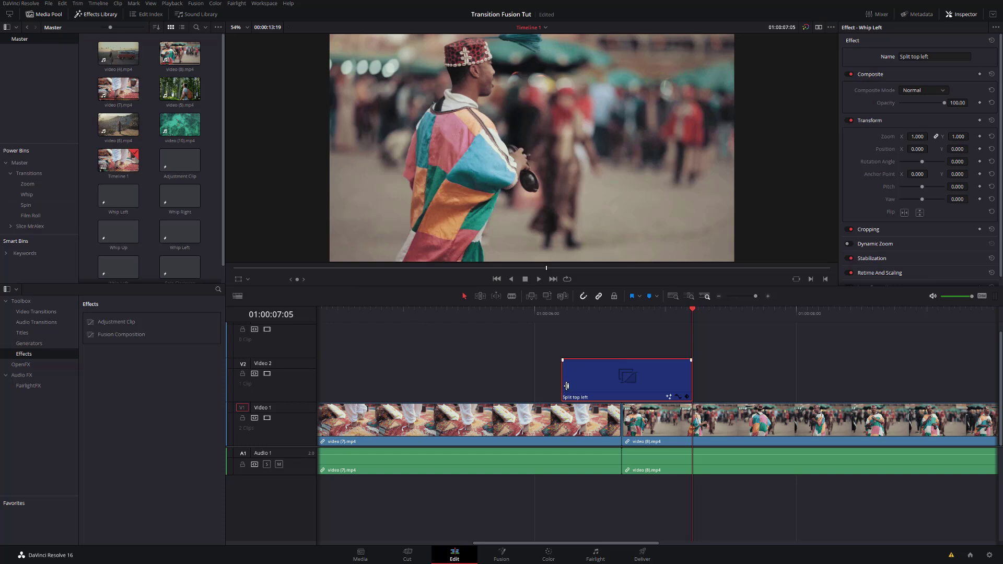
Save the Split top left clip to the Master bin and test a copy placed from there over the cut on Video 2.
drag(455, 328, 216, 250)
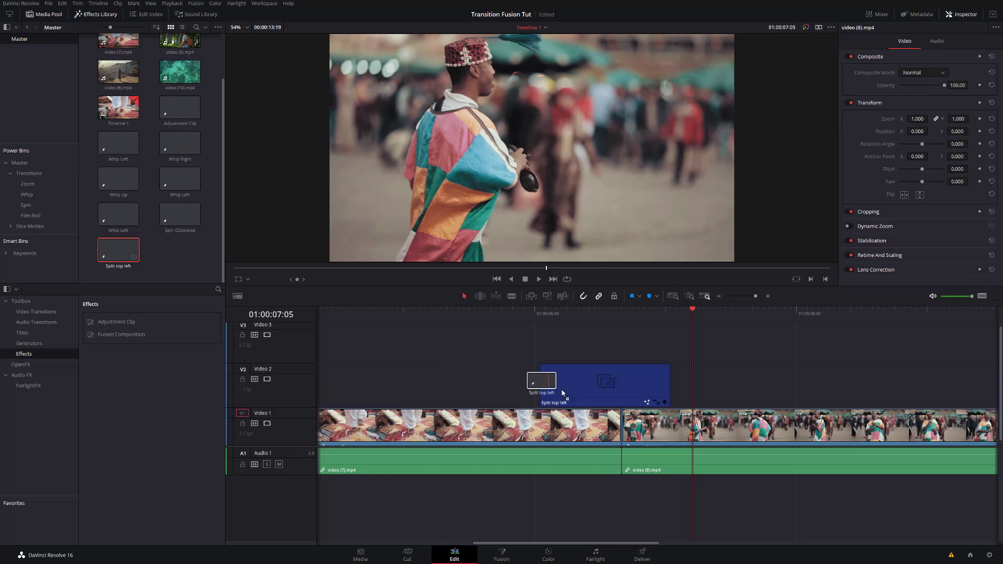
drag(567, 392, 562, 392)
click(537, 320)
key(space)
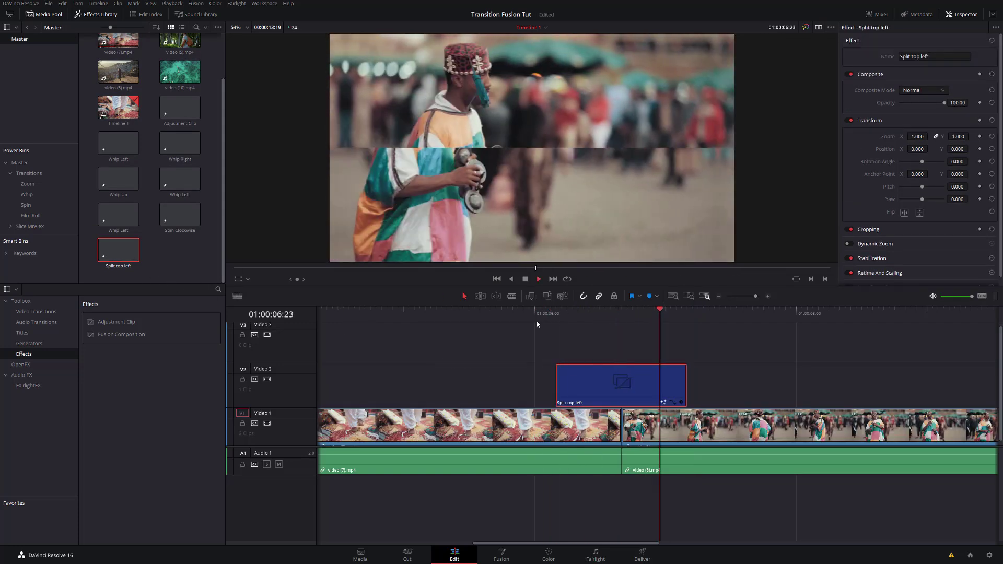
Play back the Split top left copy over the cut and open its adjustment clip composition on the Fusion page.
click(536, 320)
key(space)
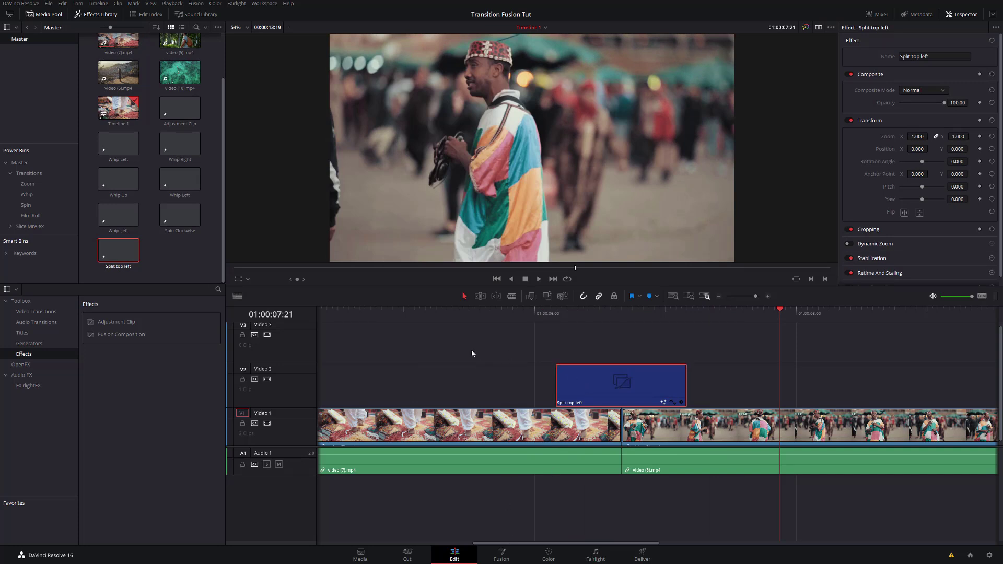
click(502, 555)
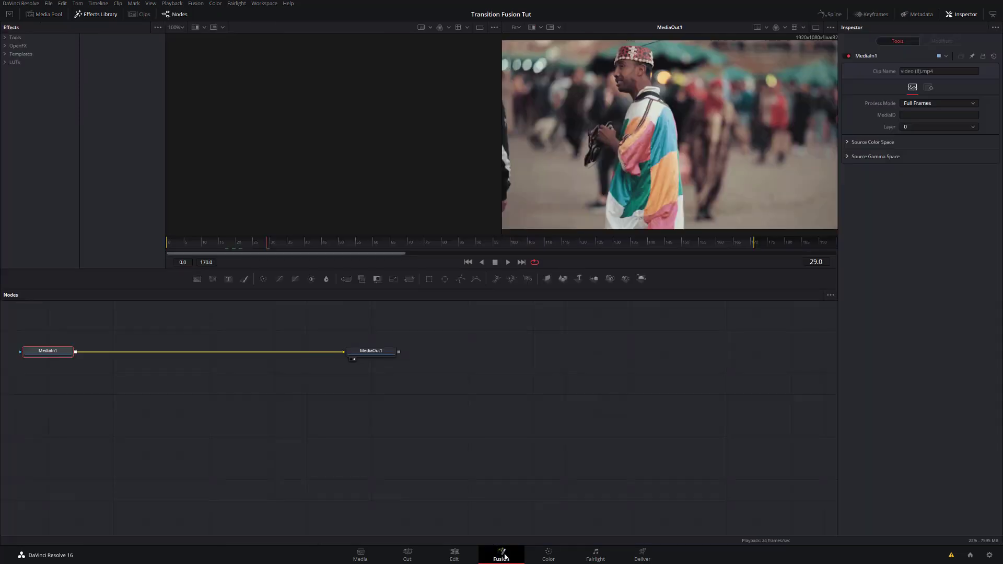
click(139, 14)
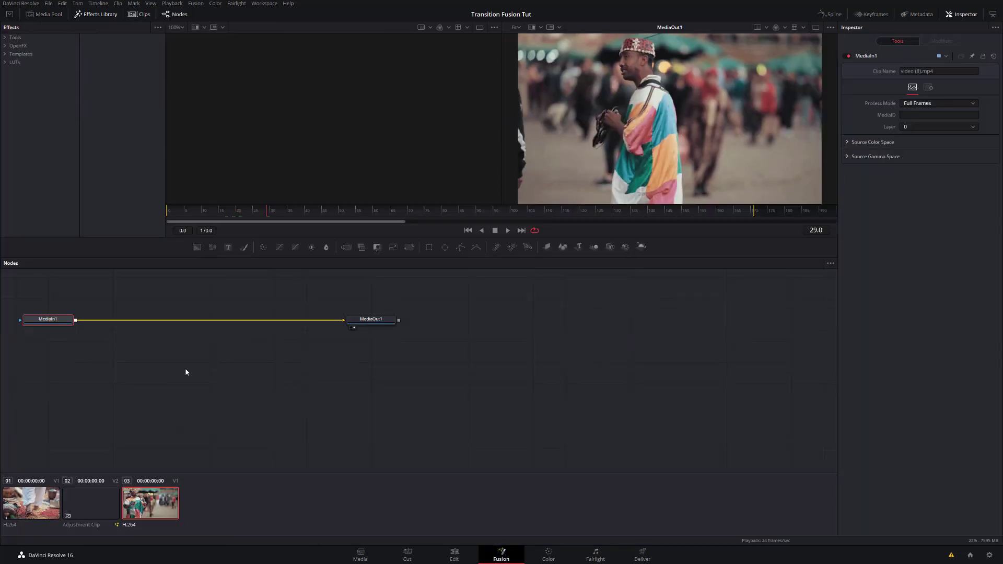
click(90, 503)
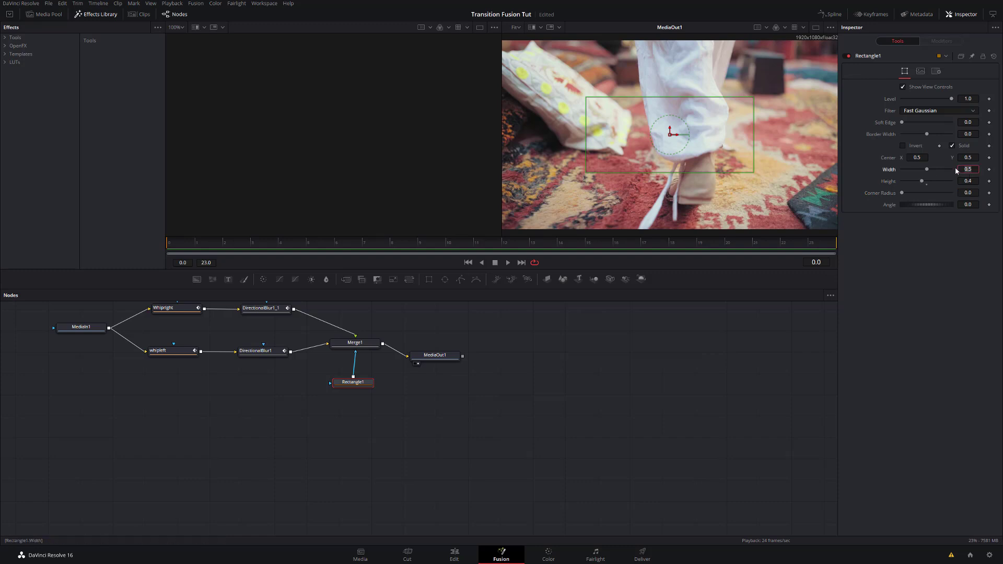
Set the centred Rectangle1 mask's width to 1.0, preview the middle-band split, turn Invert on, and preview it again.
text(1)
key(Return)
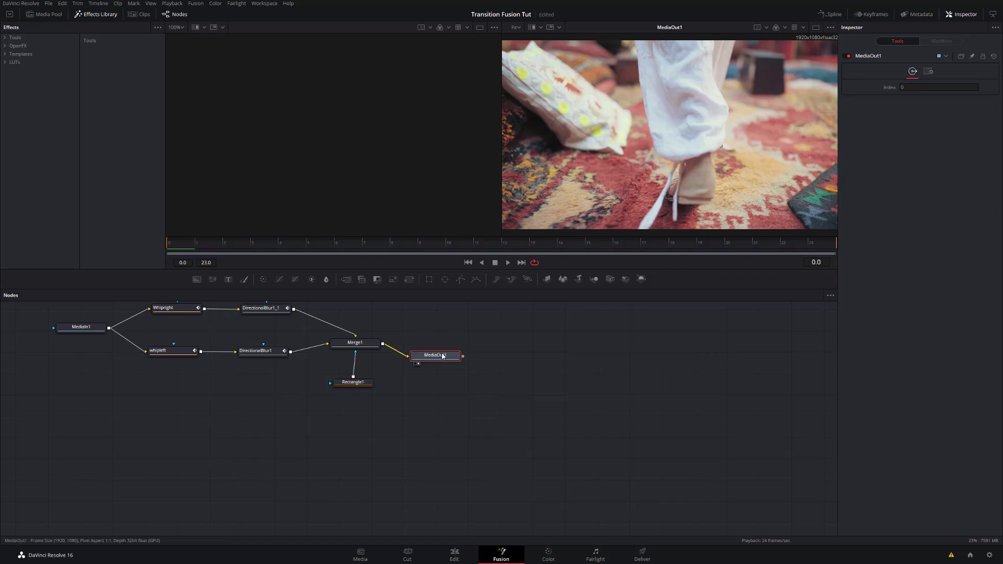
key(space)
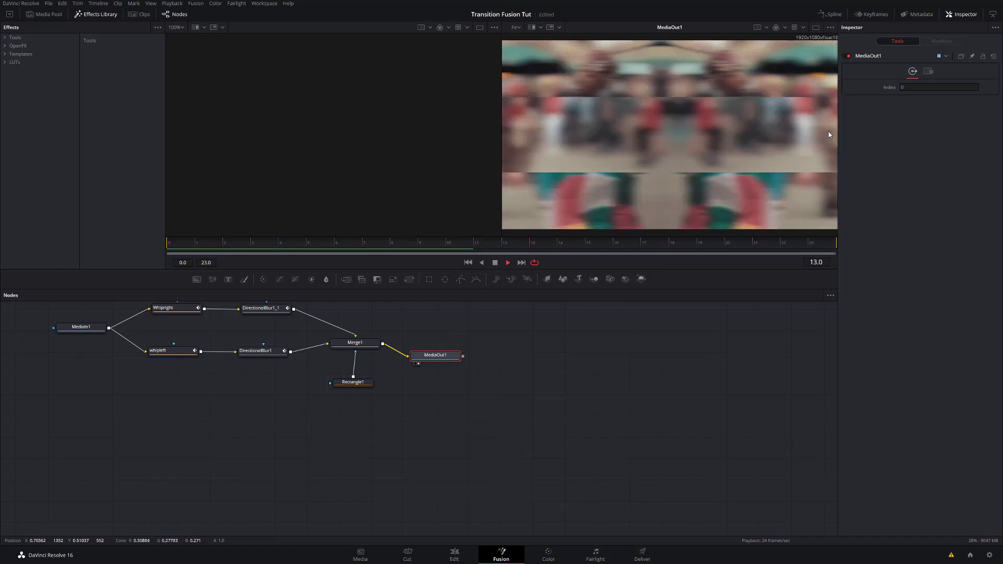
click(352, 382)
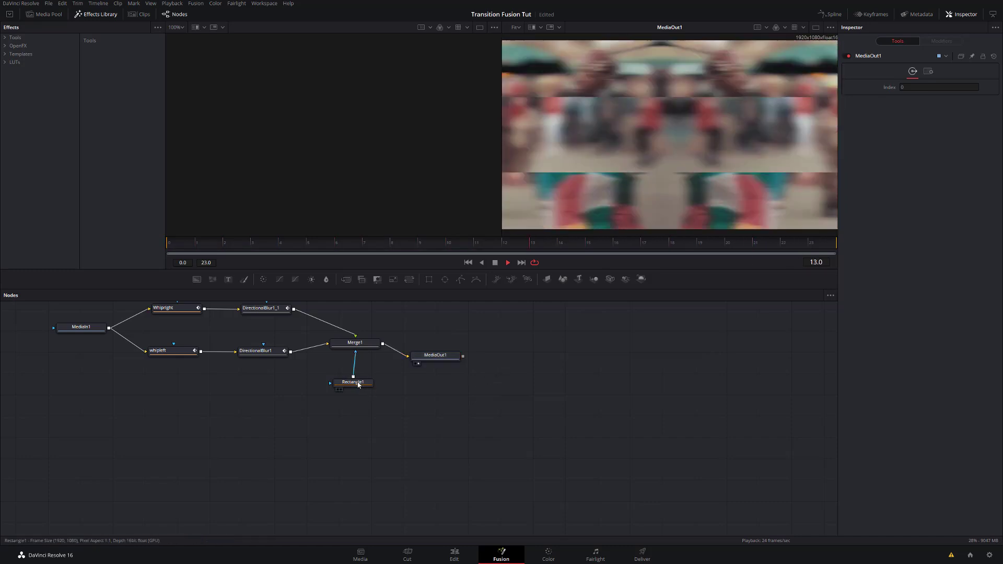
click(903, 147)
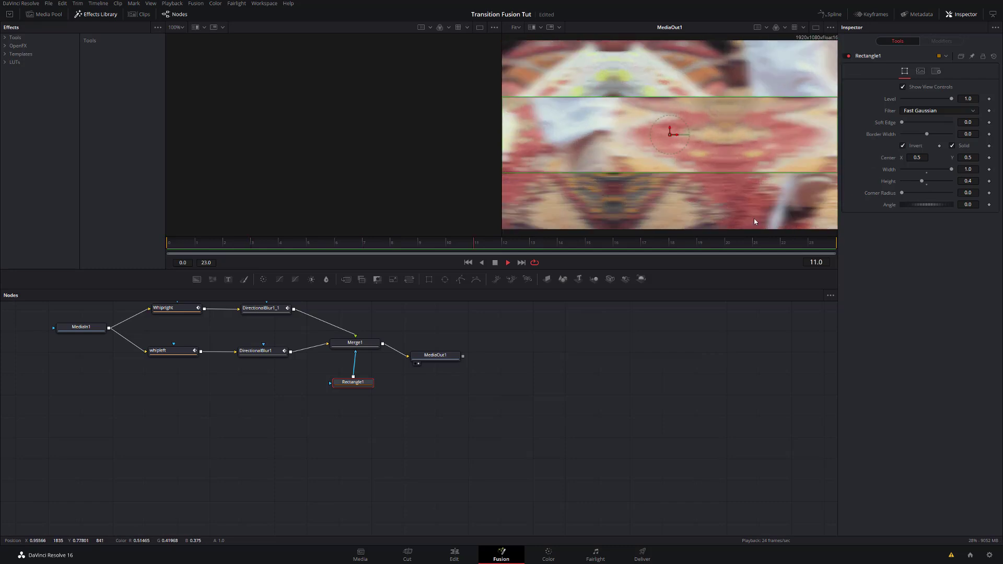
key(space)
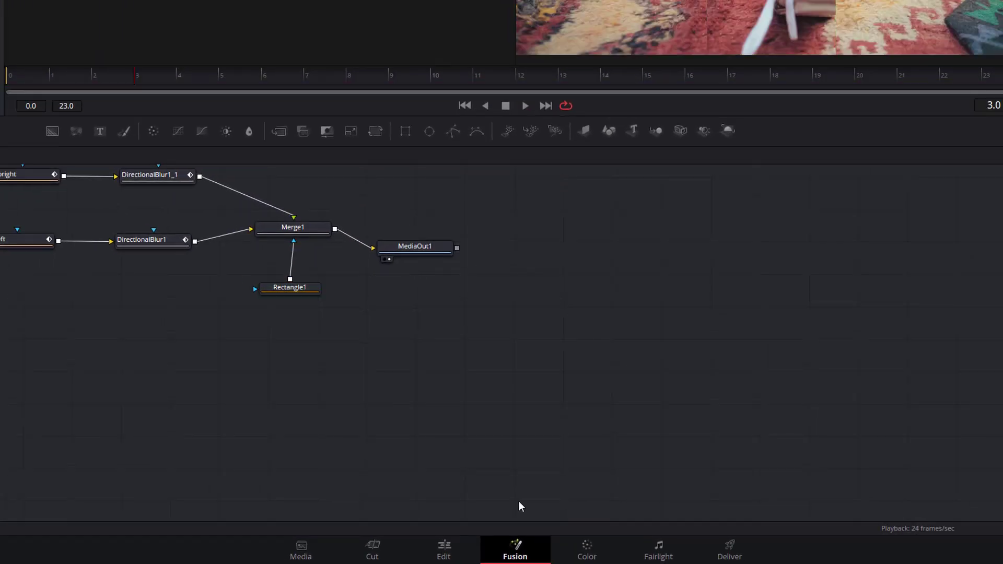
Return to the Edit page and replace the Split top left clip on Video 2 with Spin Clockwise from the Master bin.
click(445, 551)
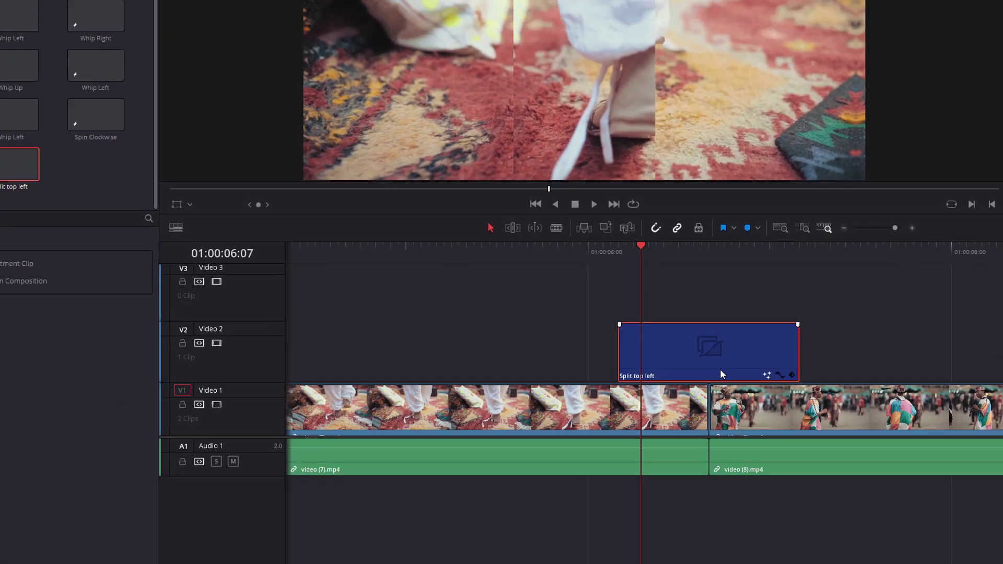
key(Delete)
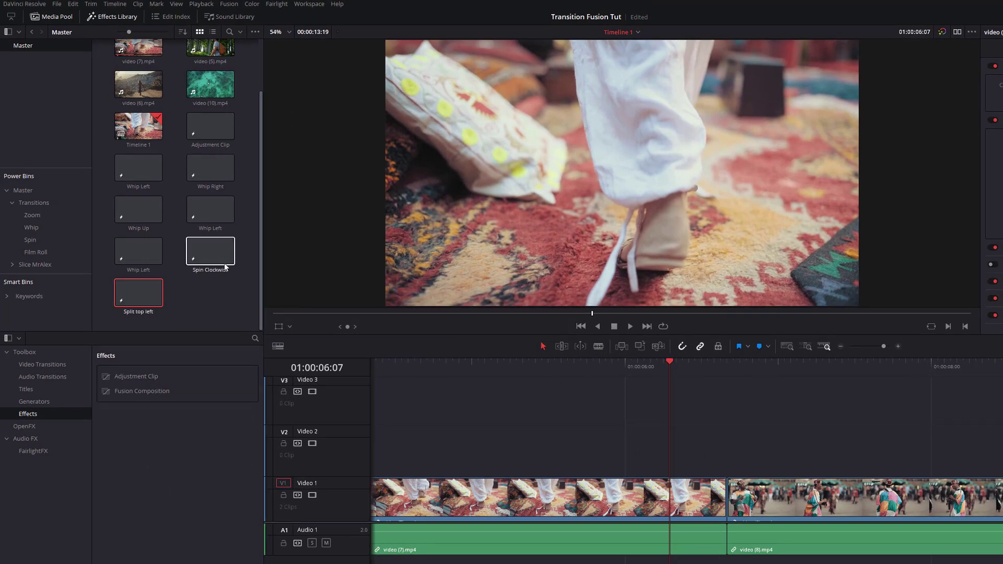
drag(224, 262, 657, 449)
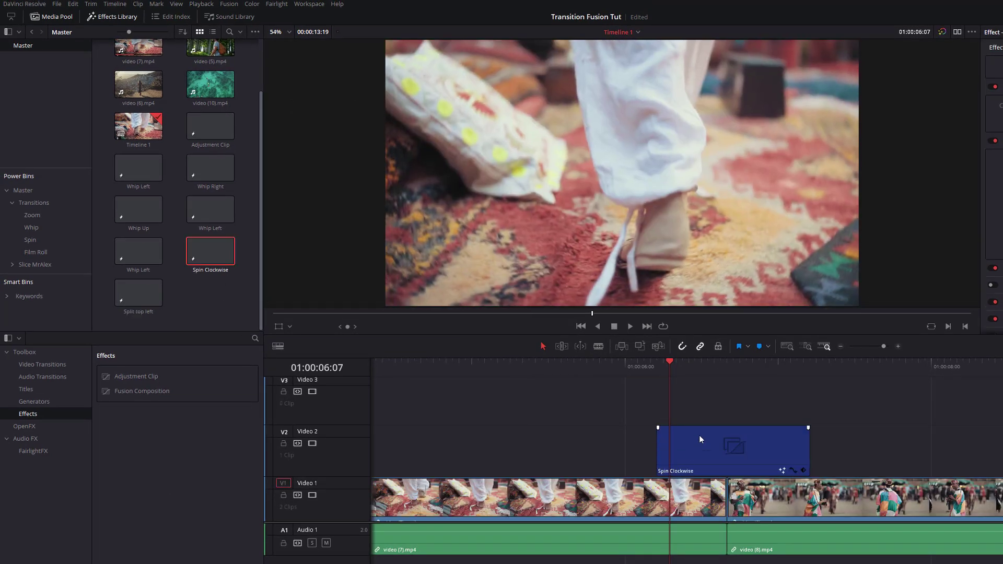
Shift the Spin Clockwise clip slightly earlier so it is centred over the cut on Video 1, and play back the transition.
key(Left)
key(Left)
key(Left)
click(726, 427)
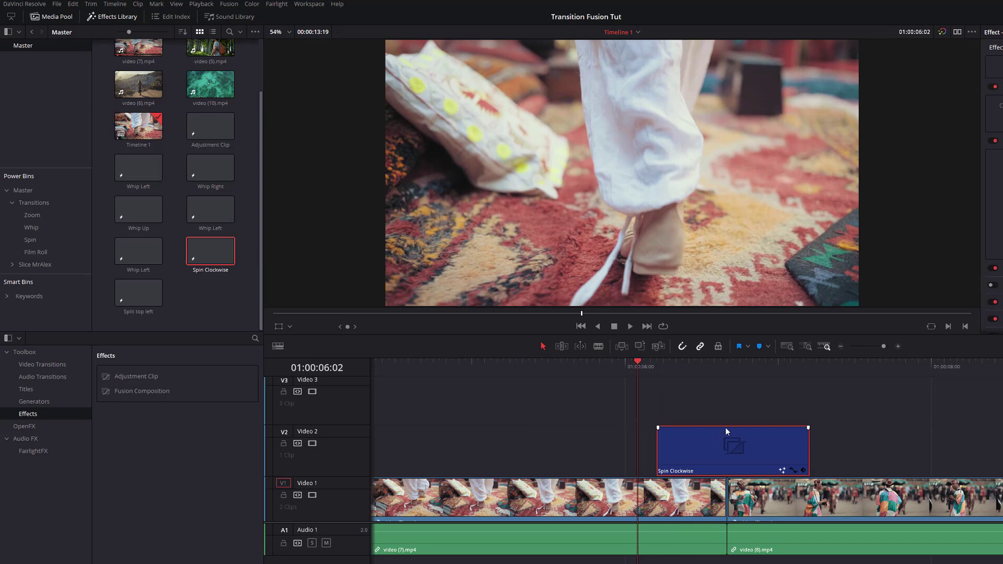
drag(725, 427, 720, 422)
key(space)
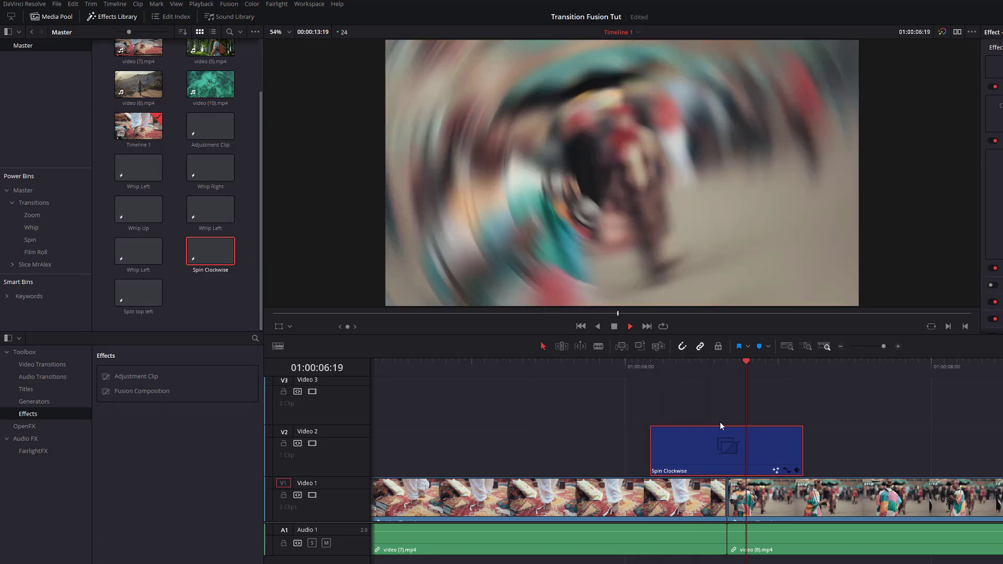
click(641, 368)
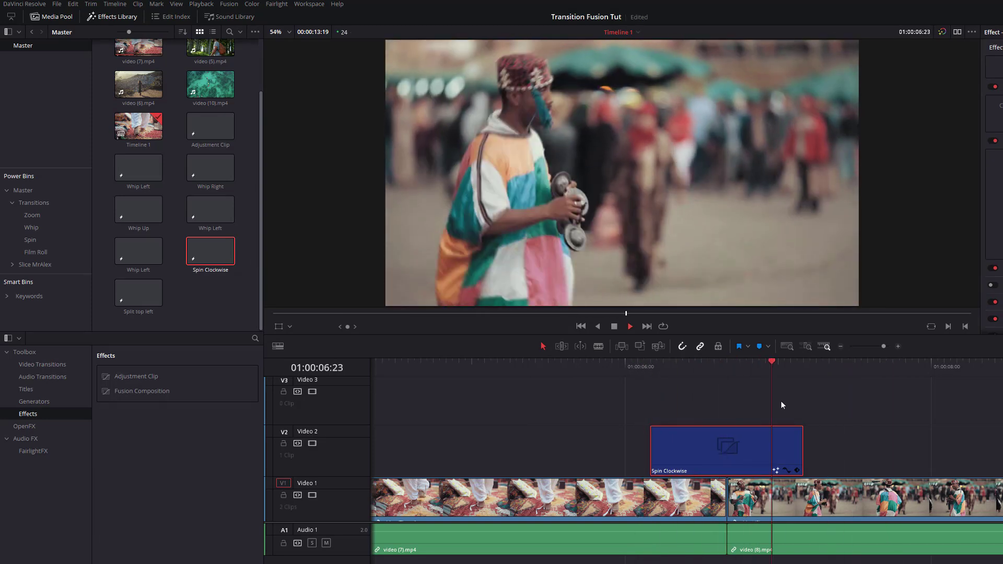
click(802, 406)
click(725, 432)
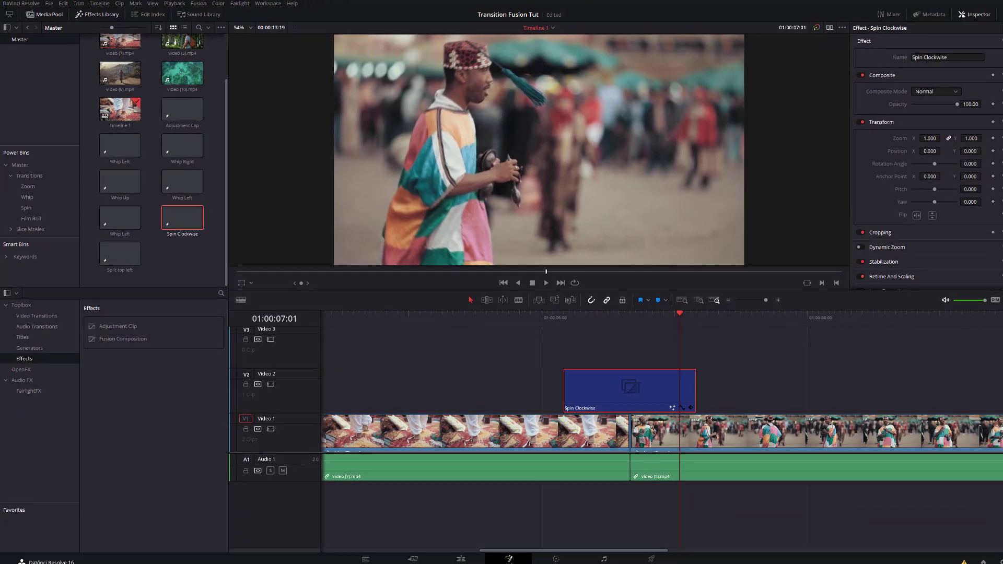
In the Spin Clockwise clip's Fusion composition, duplicate Transform1 and RadialBlur1 and connect the copies to MediaIn1 as a second branch.
click(509, 559)
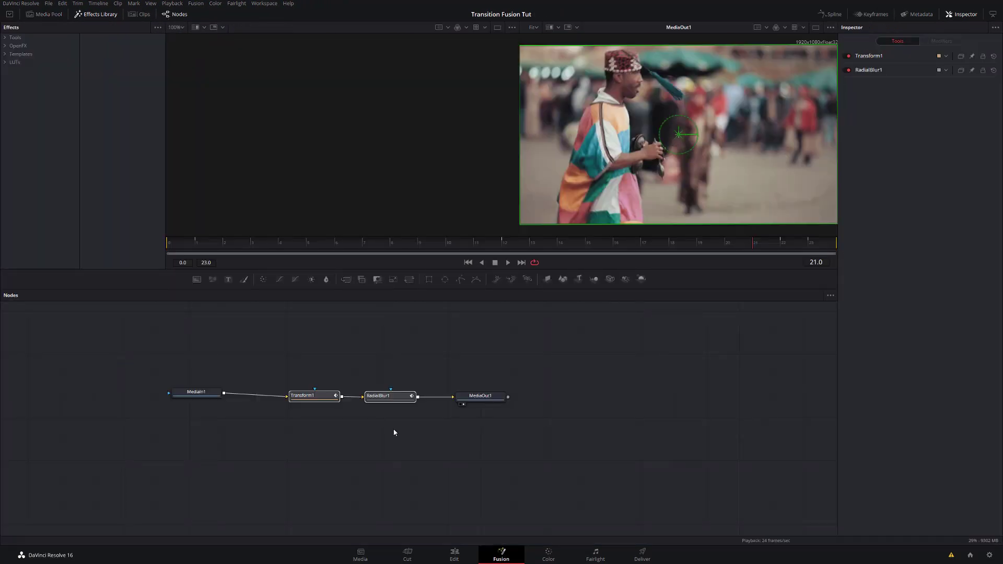
key(ctrl+v)
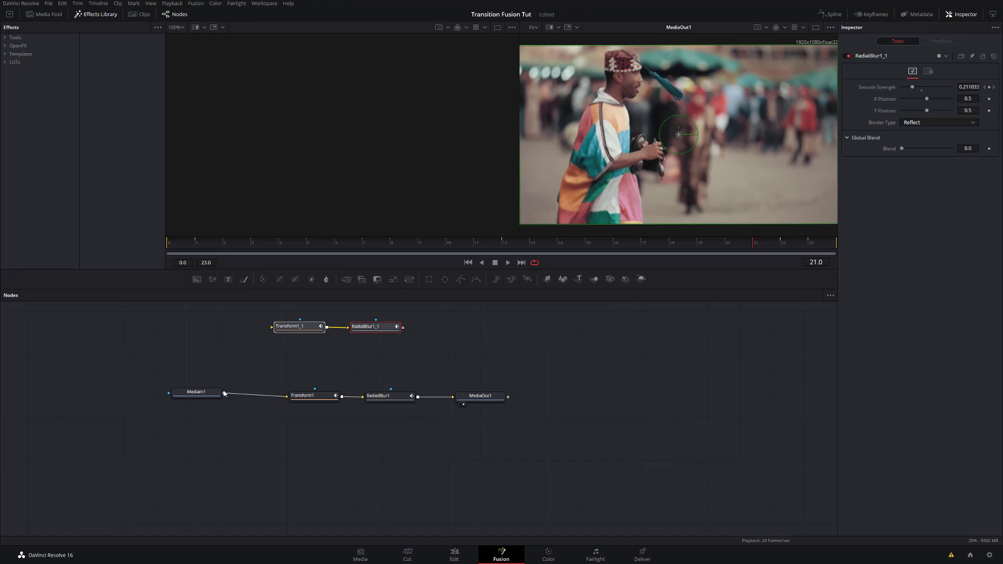
drag(224, 393, 273, 327)
drag(221, 397, 402, 337)
drag(298, 327, 308, 347)
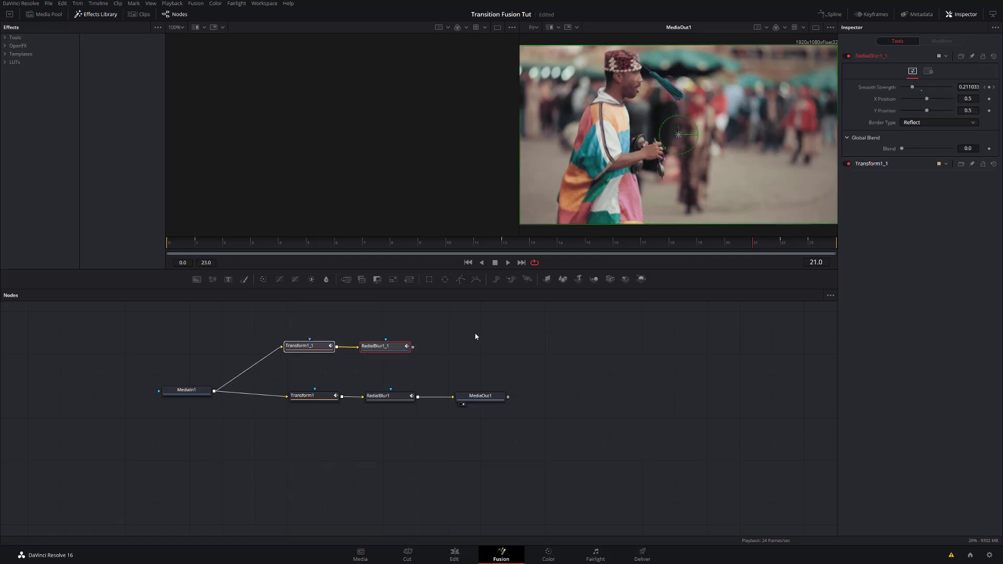
Feed MediaOut1 from RadialBlur1_1 instead of RadialBlur1 and preview the duplicated branch.
drag(449, 399, 446, 398)
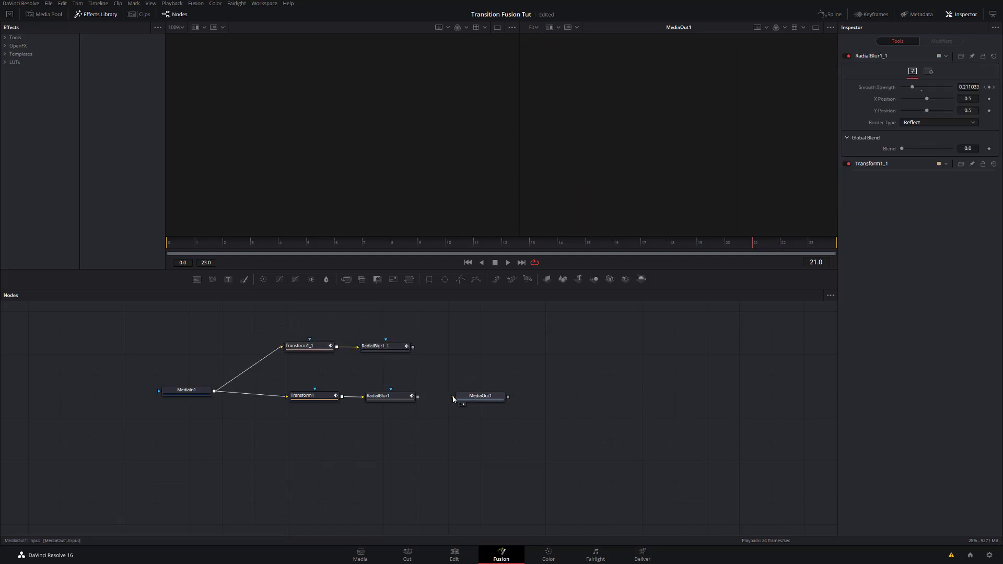
drag(413, 351, 413, 348)
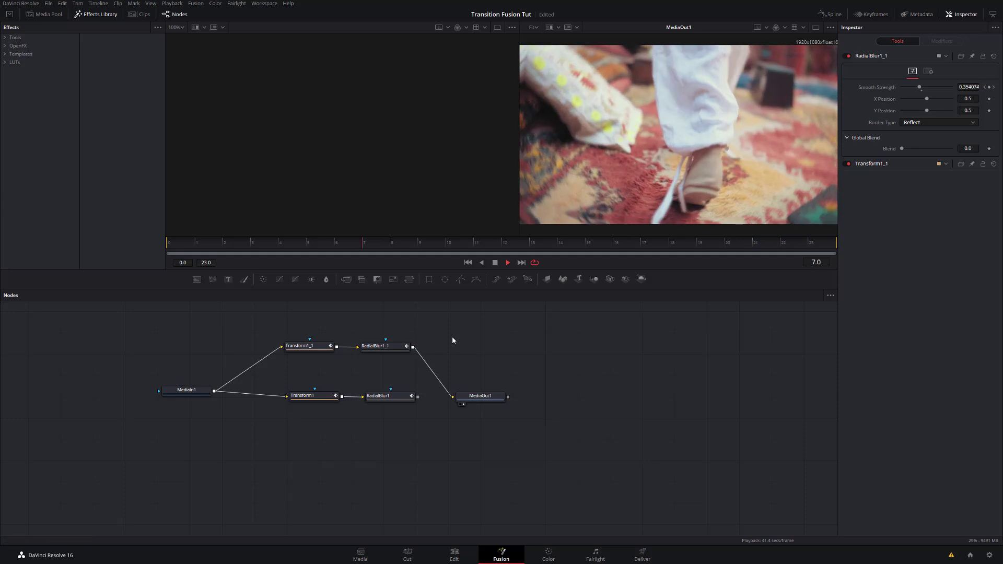
key(space)
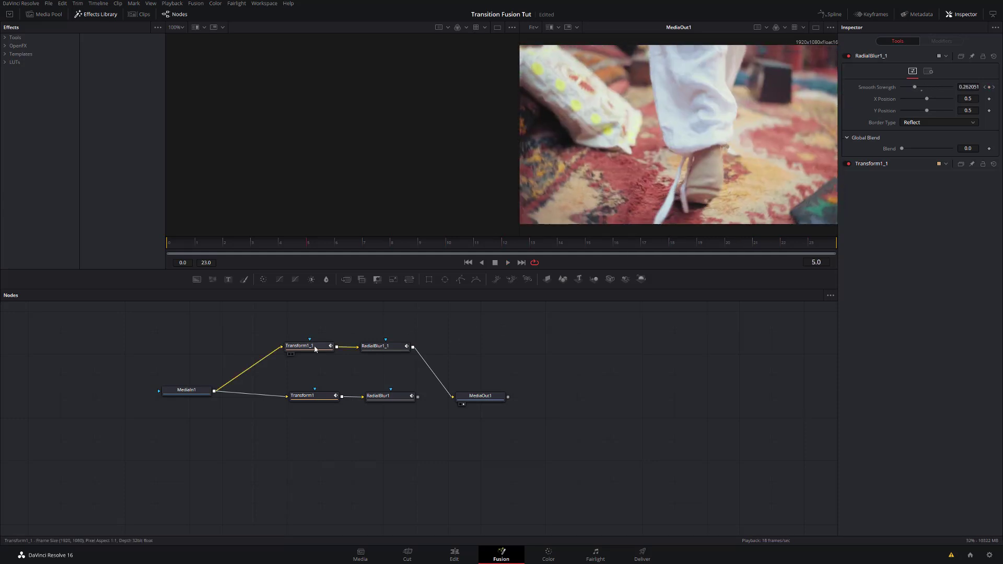
Check Transform1_1's Angle keyframes and set the one at frame 12 to 180.
click(315, 349)
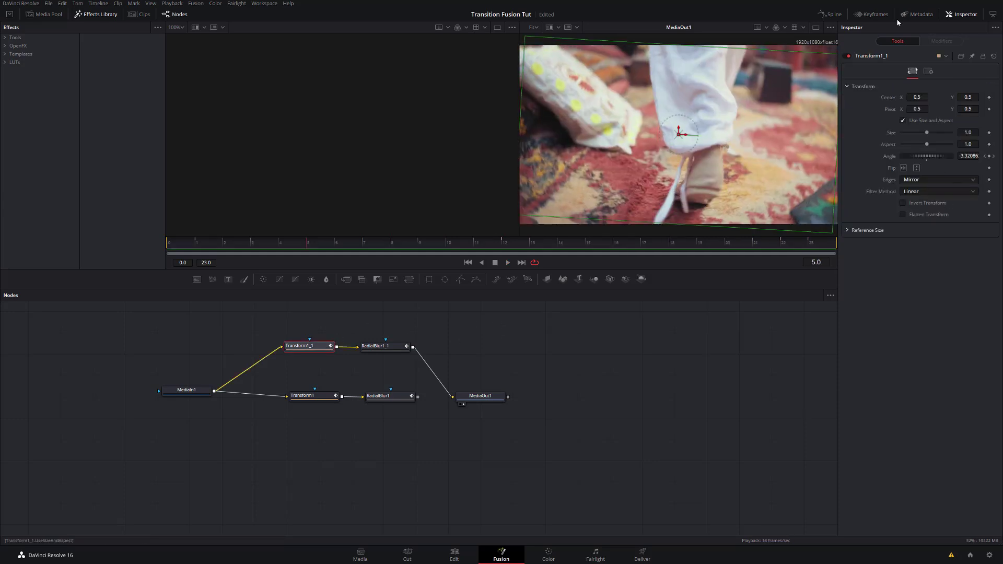
key(Home)
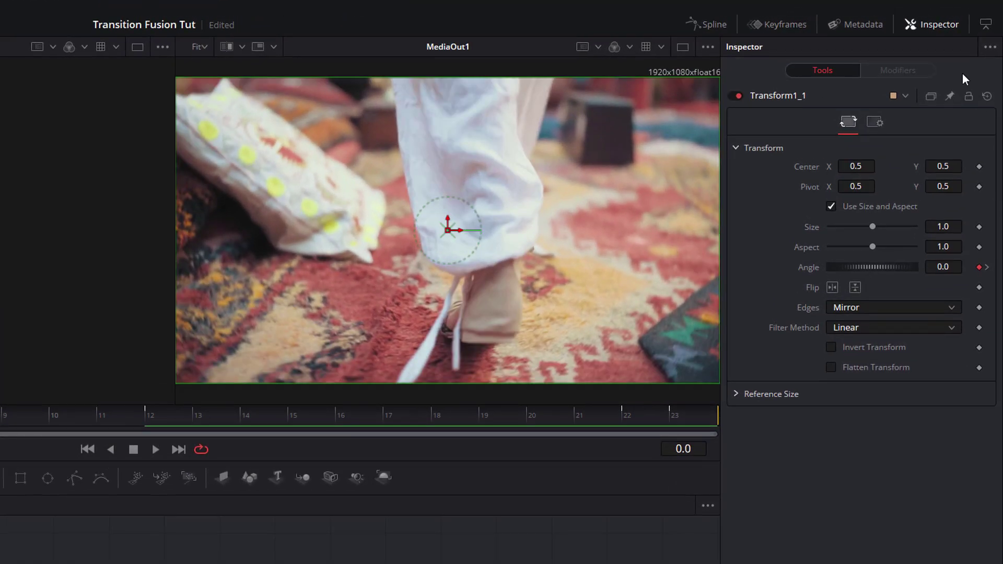
click(990, 271)
click(988, 268)
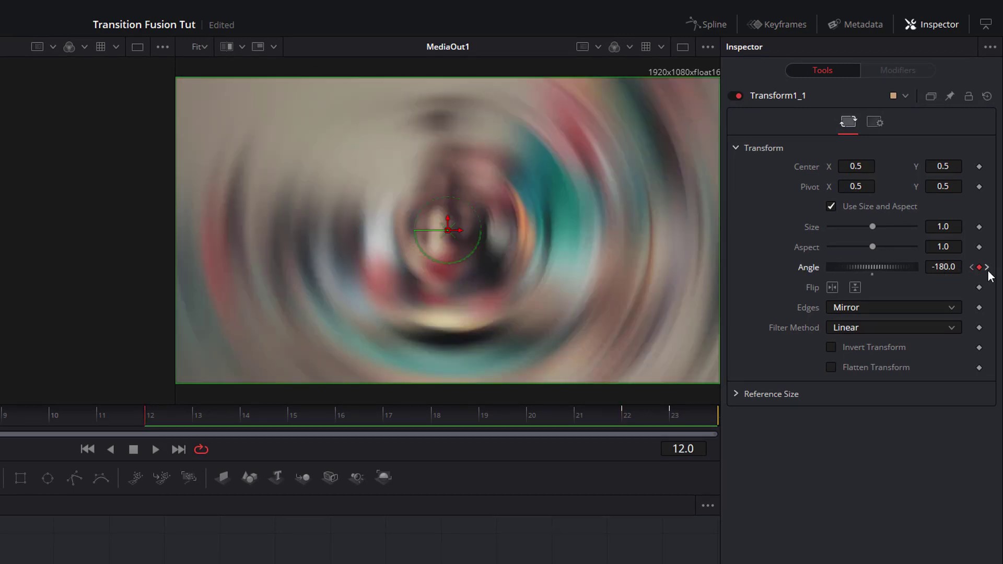
click(987, 268)
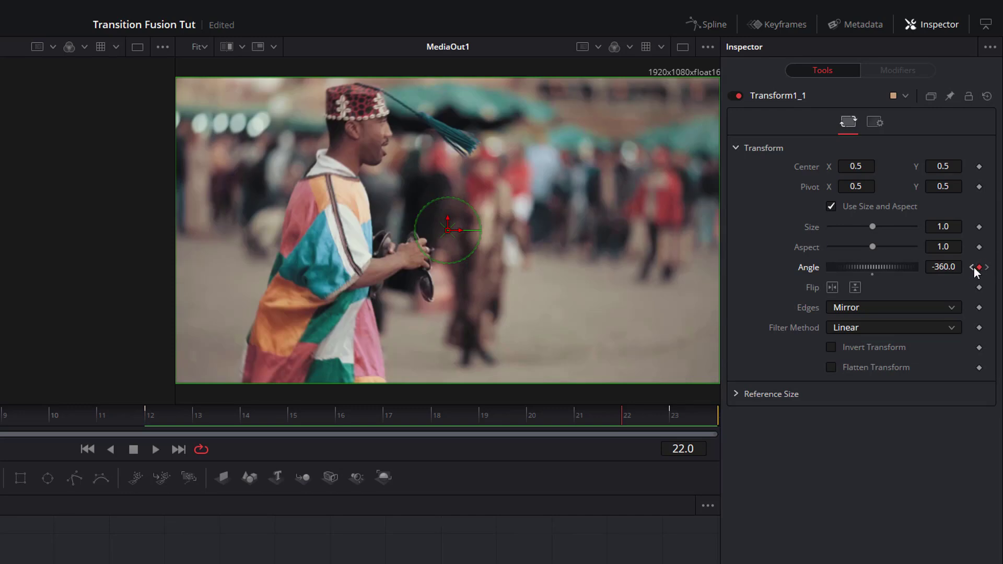
click(972, 267)
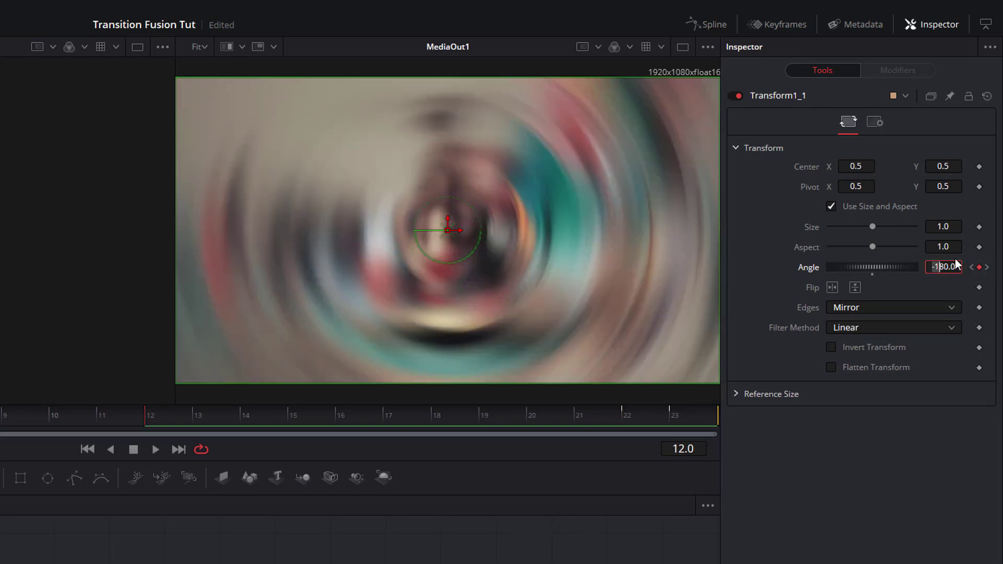
key(BackSpace)
key(Tab)
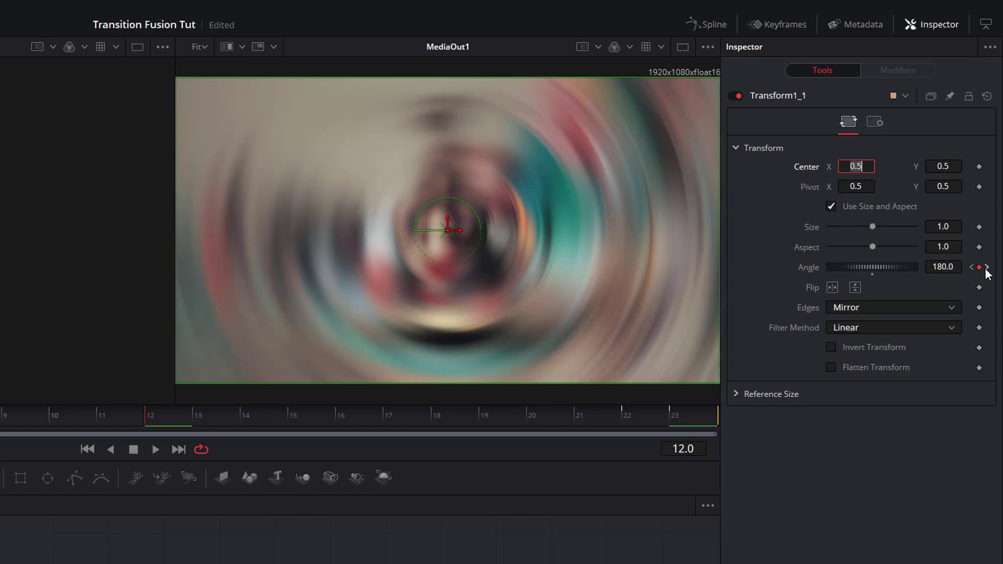
Set Transform1_1's Angle keyframe at frame 22 to 360 and preview the reversed spin.
click(988, 269)
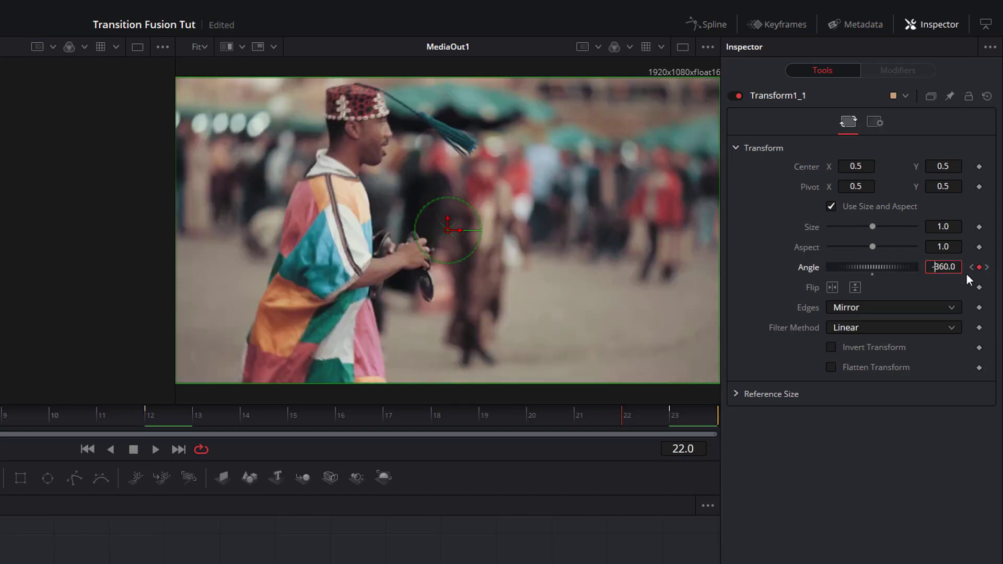
key(BackSpace)
key(Tab)
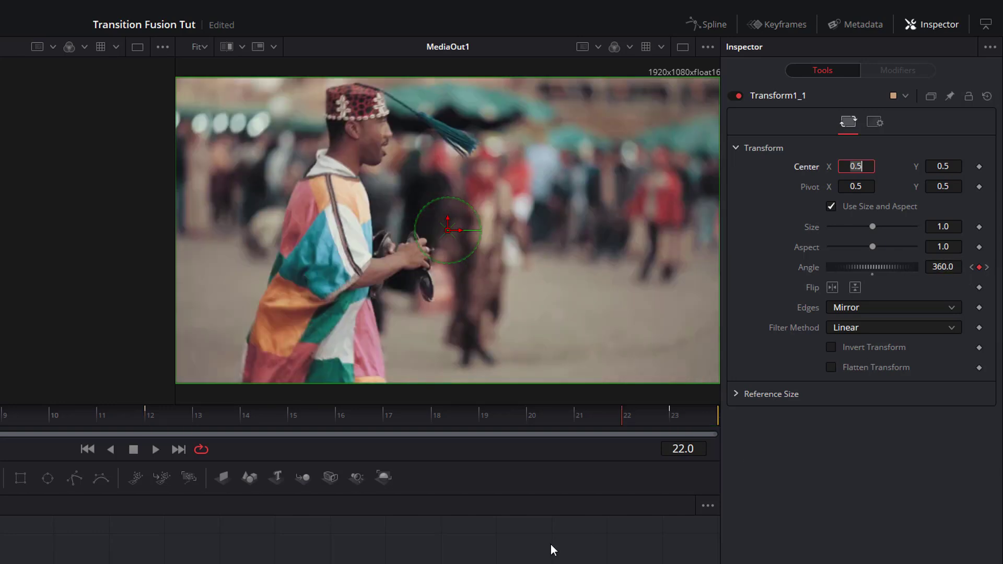
click(325, 553)
key(space)
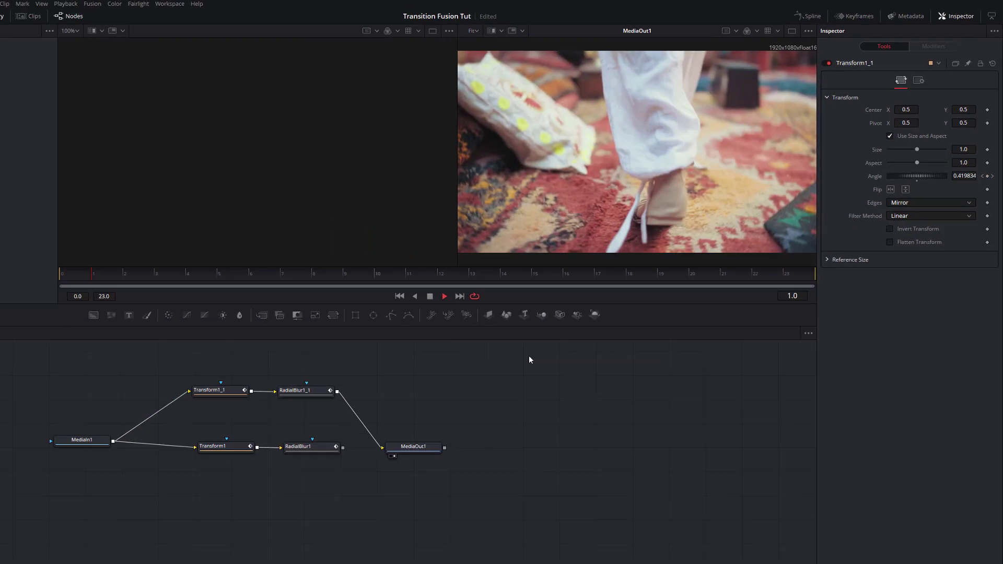
key(space)
Make room before MediaOut1 and add a Merge node between RadialBlur1_1 and MediaOut1, with RadialBlur1_1 as its background.
drag(414, 448, 469, 441)
drag(346, 279, 473, 351)
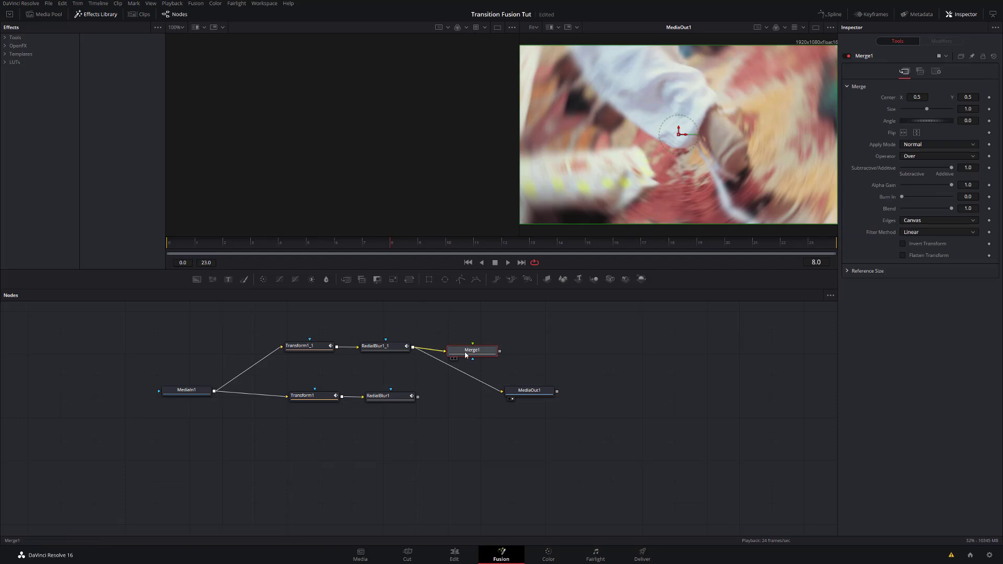
mouse_move(491, 393)
mouse_down()
mouse_move(487, 383)
mouse_move(503, 393)
mouse_up()
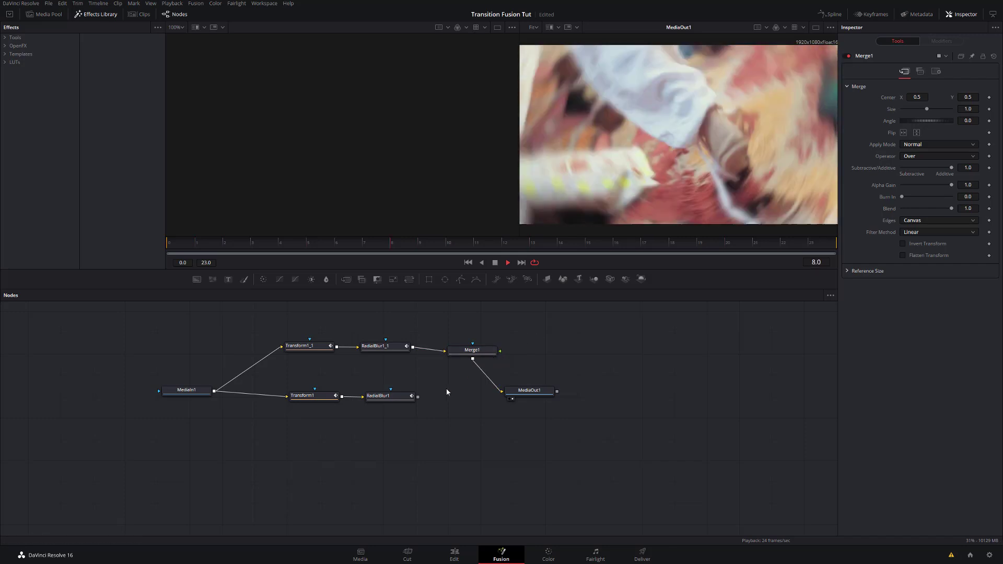
Connect RadialBlur1 to Merge1 as its foreground and play back the merged spins.
key(space)
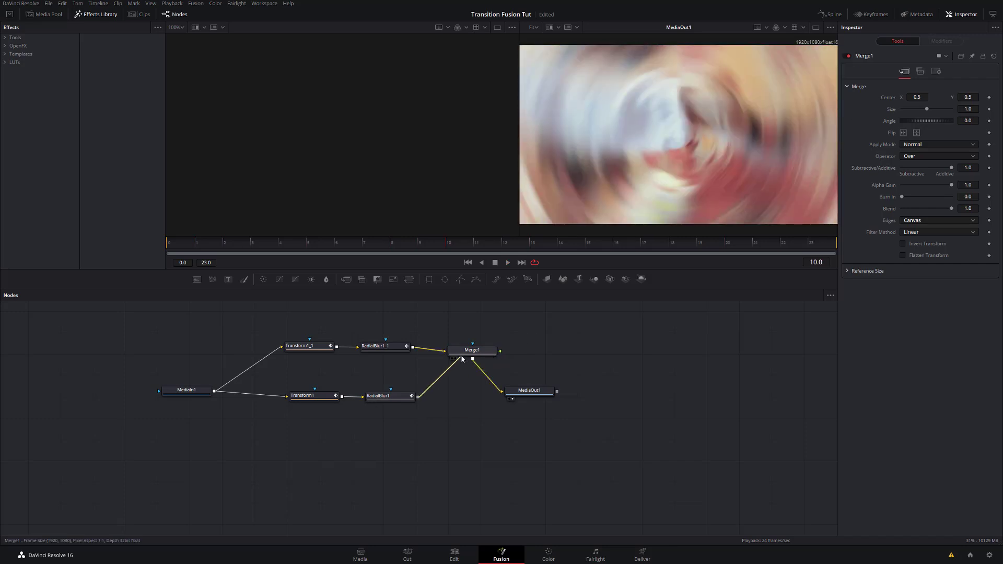
drag(462, 359, 467, 357)
key(space)
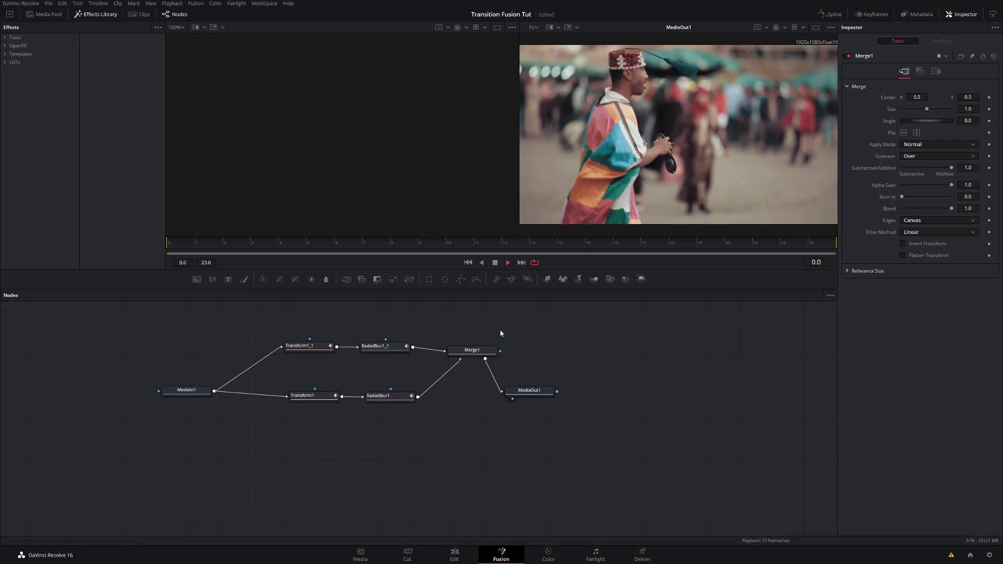
Swap Merge1's foreground and background inputs and play back the merged spins.
key(space)
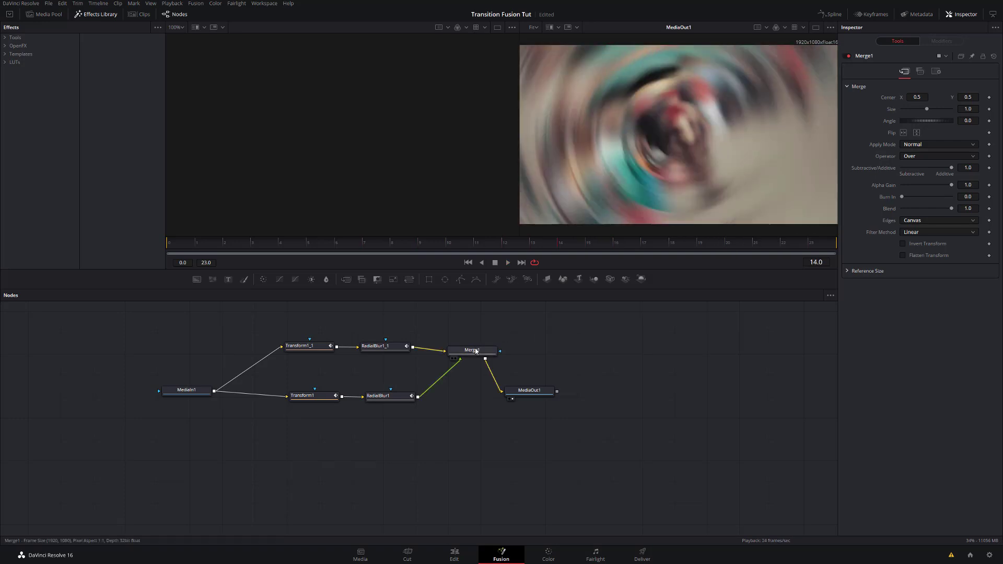
right_click(484, 348)
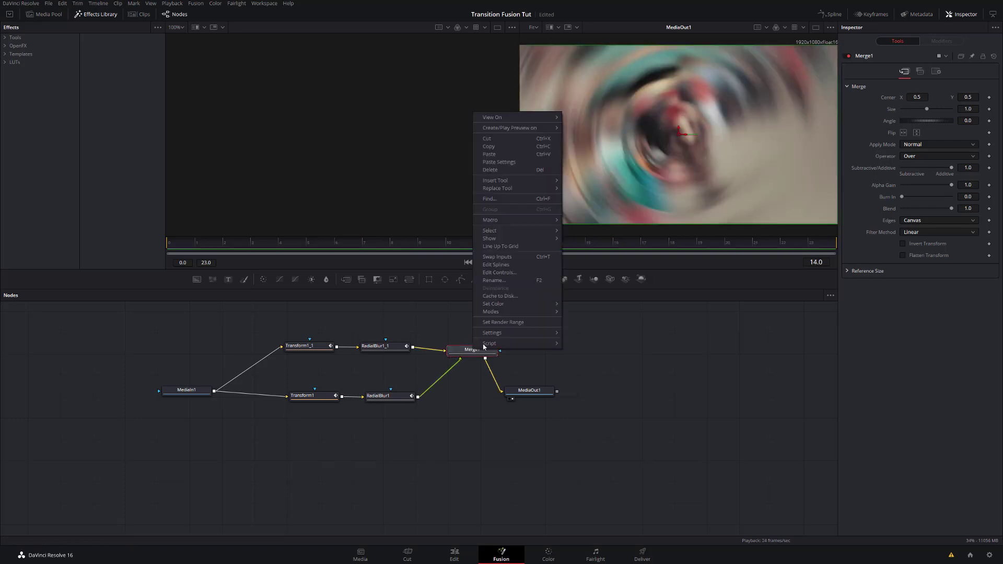
click(507, 257)
click(509, 263)
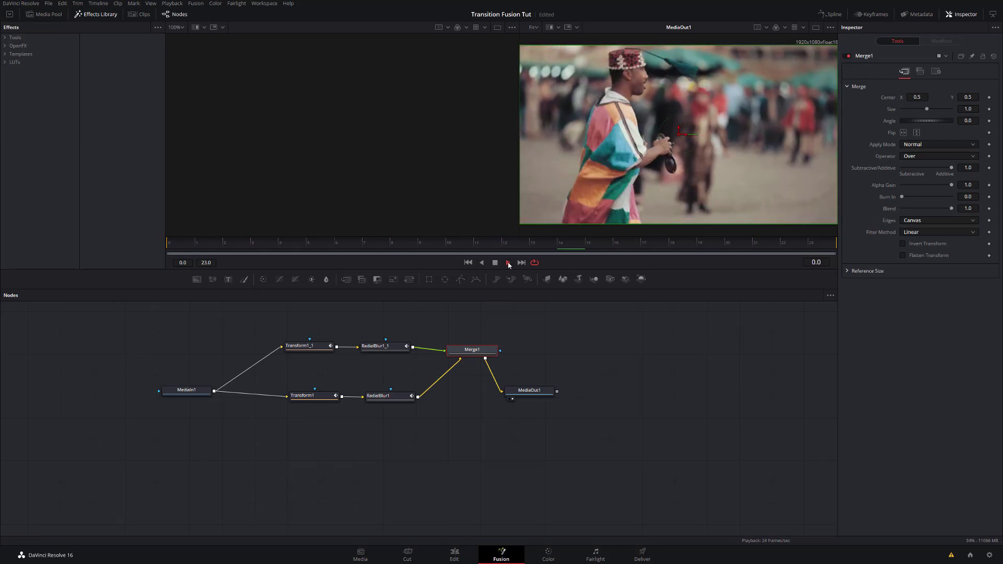
key(space)
Spread out Merge1 and MediaOut1, connect a new Ellipse mask node to Merge1's mask input, and preview the masked spins.
drag(529, 390, 568, 385)
drag(480, 358, 484, 382)
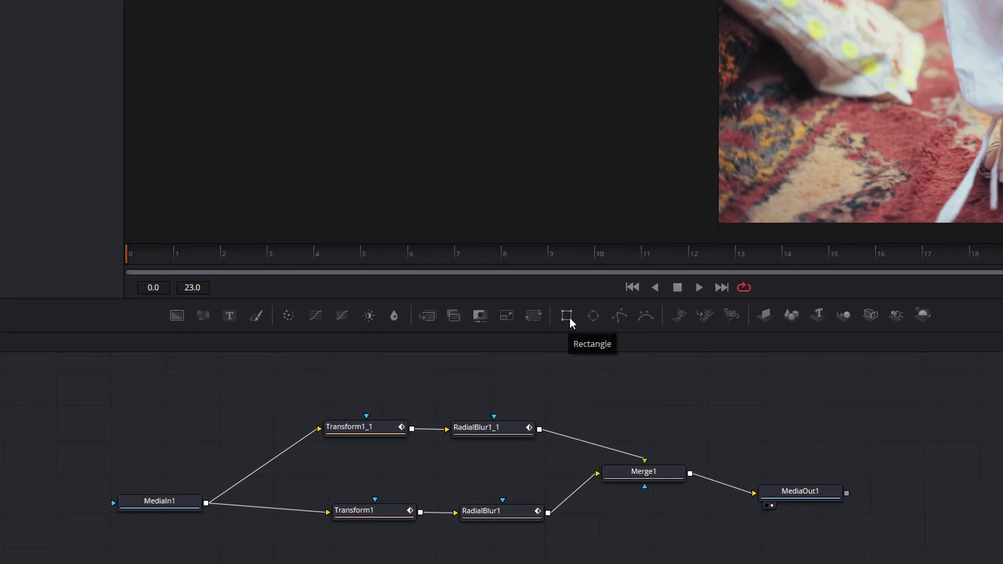
drag(592, 317, 662, 506)
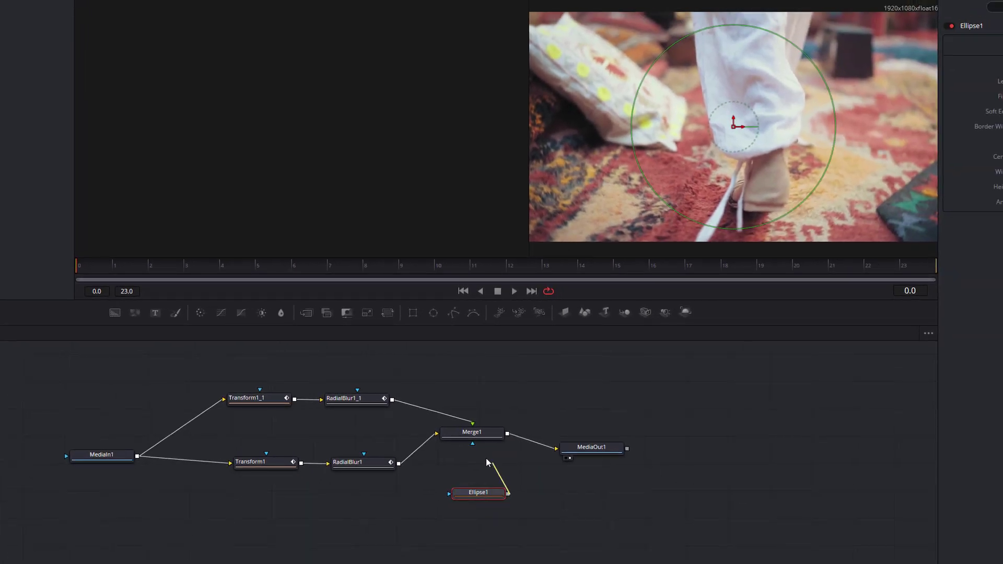
drag(486, 460, 473, 444)
click(584, 390)
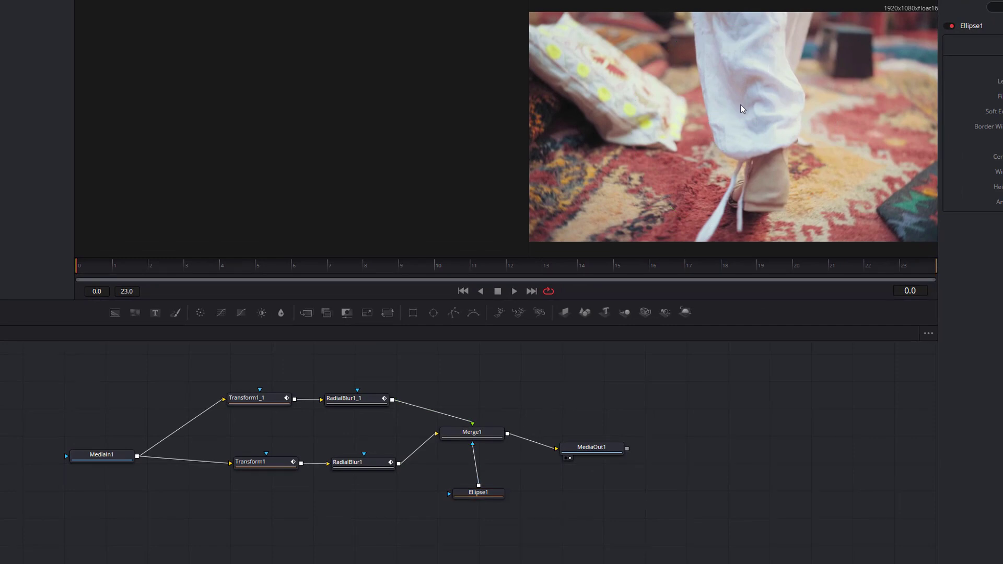
key(space)
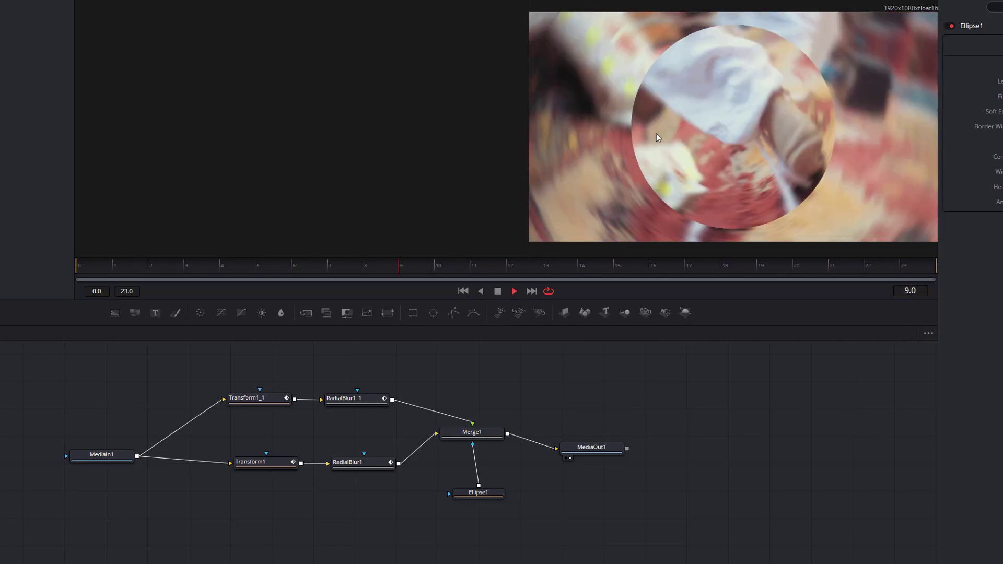
key(space)
Try a Soft Edge of 0.1386 on Ellipse1 during playback and return it to 0.
click(460, 494)
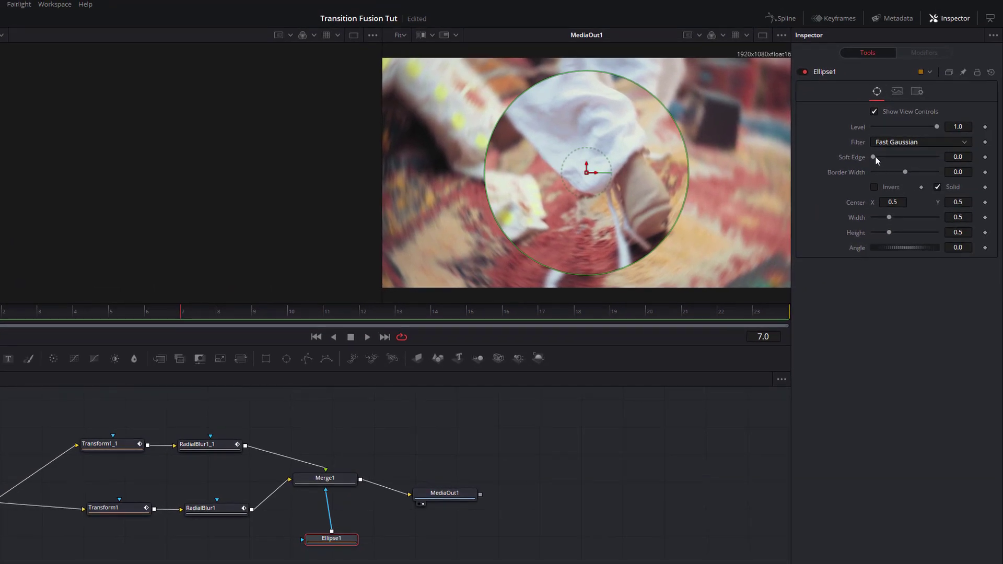
drag(874, 157, 917, 158)
key(space)
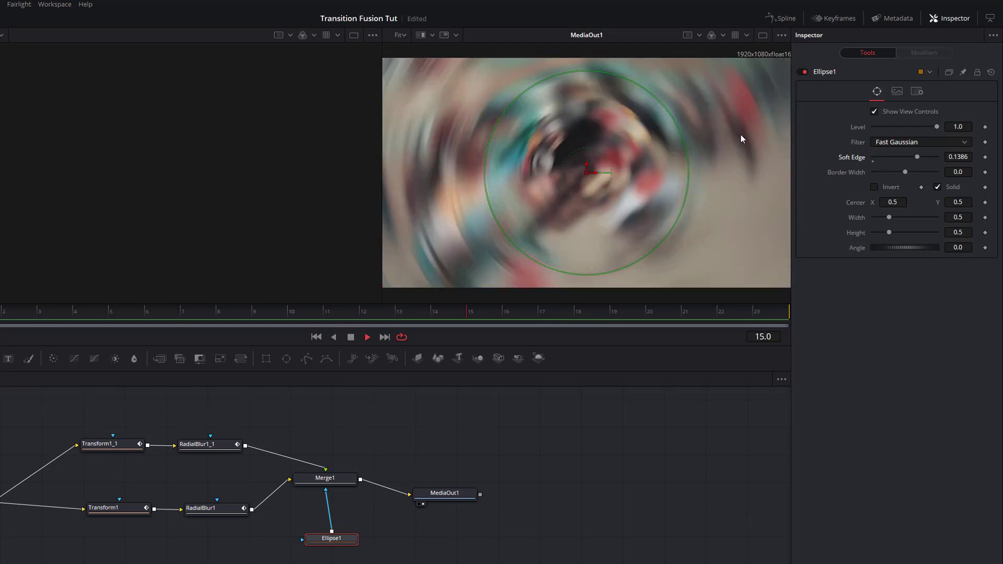
drag(918, 157, 873, 157)
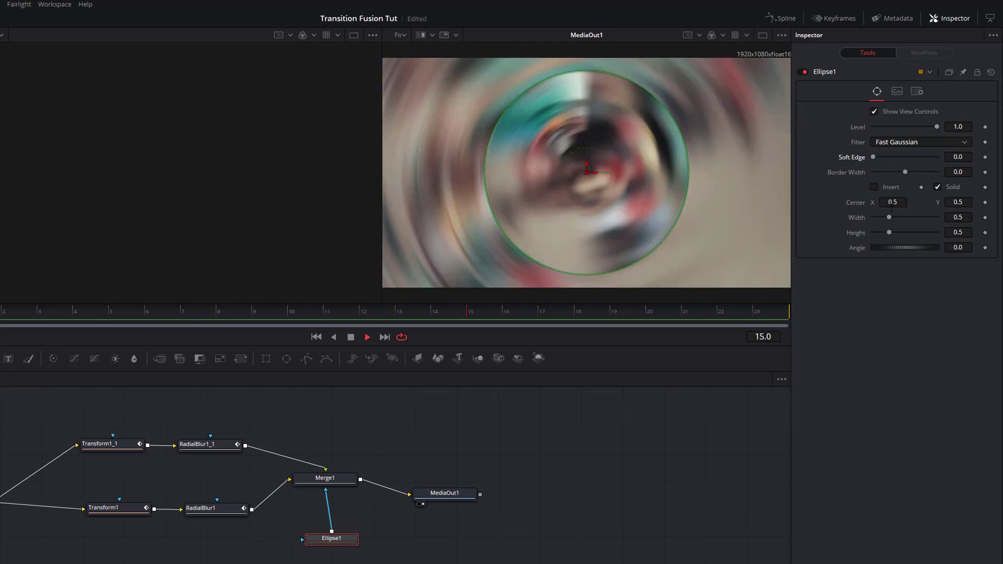
Set Ellipse1's Center X to 0.053, Width to 0.992 and Height to 0.787, and preview the split spins.
drag(892, 202, 848, 202)
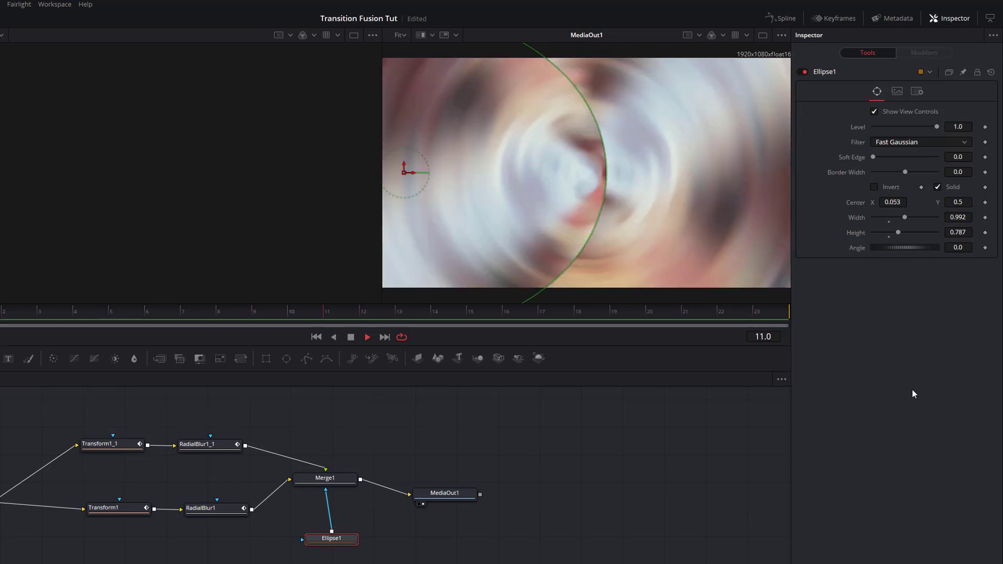
key(space)
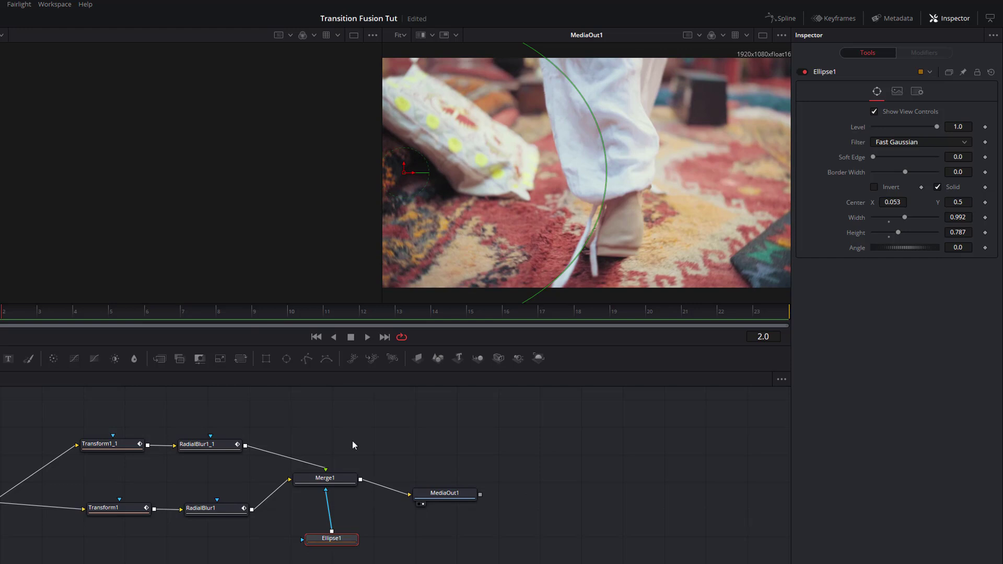